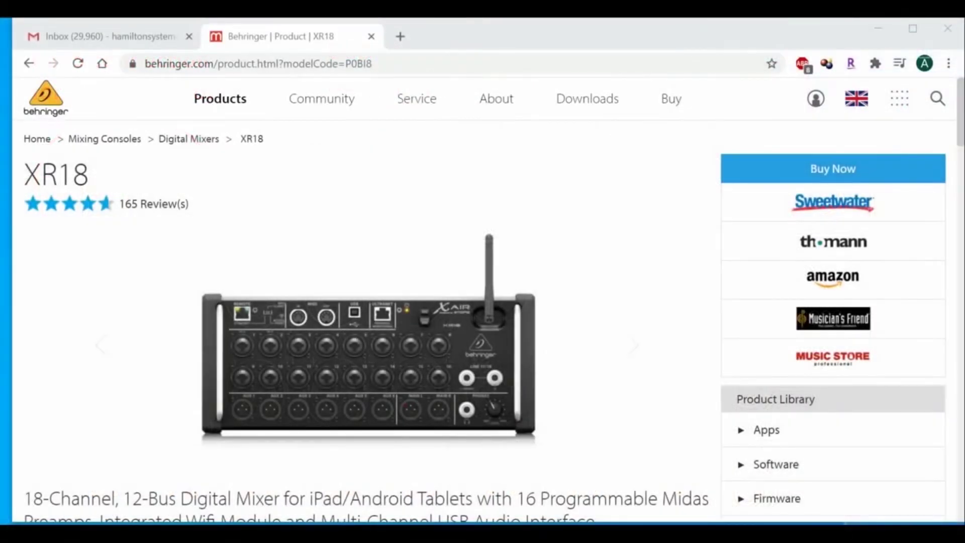
- Download the XR18 Windows-Driver 4.59 package from the library's Drivers section and save it to Downloads
scroll(598, 258, "down", 3)
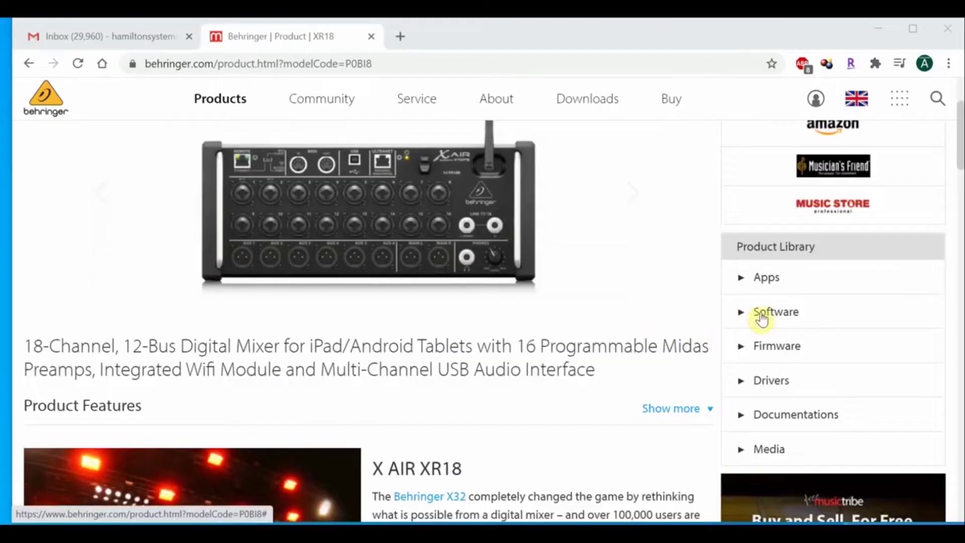
left_click(759, 314)
scroll(902, 307, "down", 2)
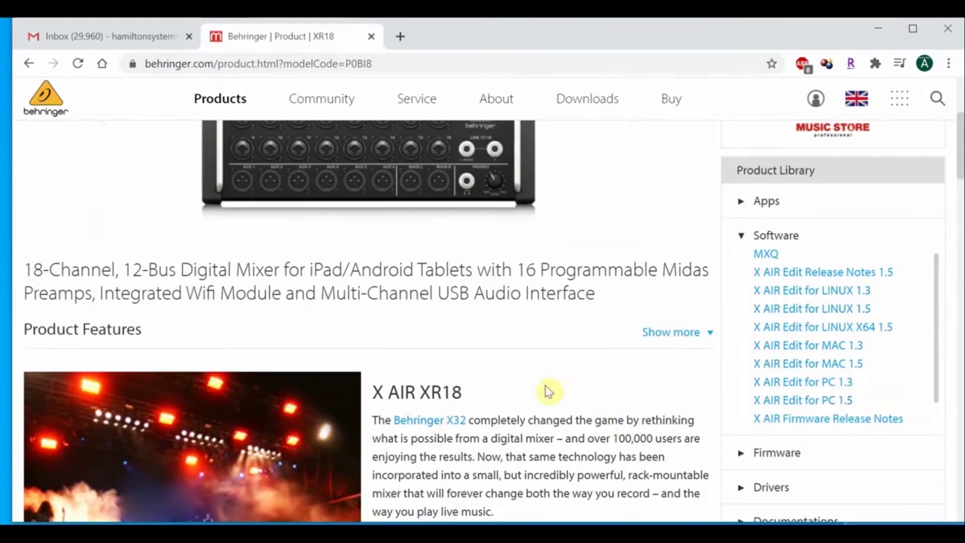
scroll(668, 375, "down", 2)
left_click(765, 385)
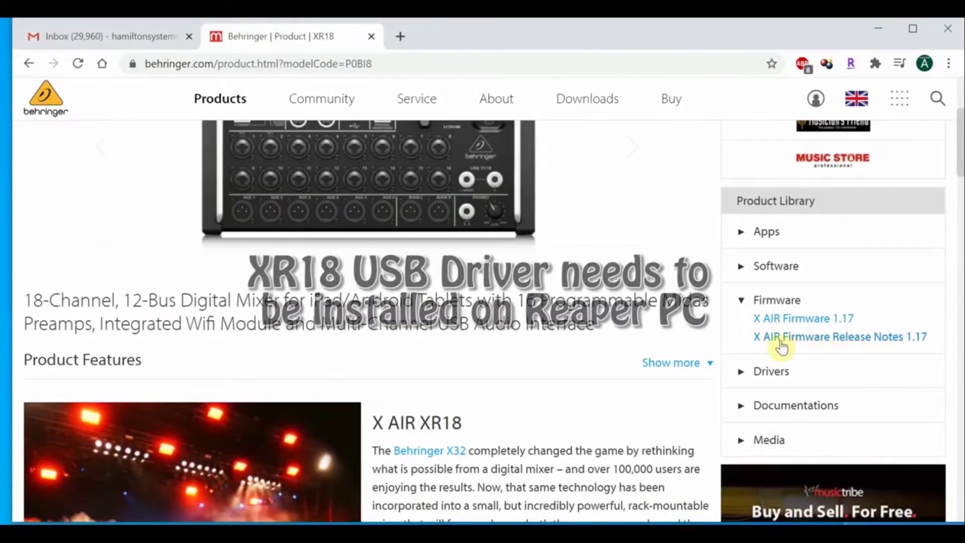
scroll(872, 319, "down", 2)
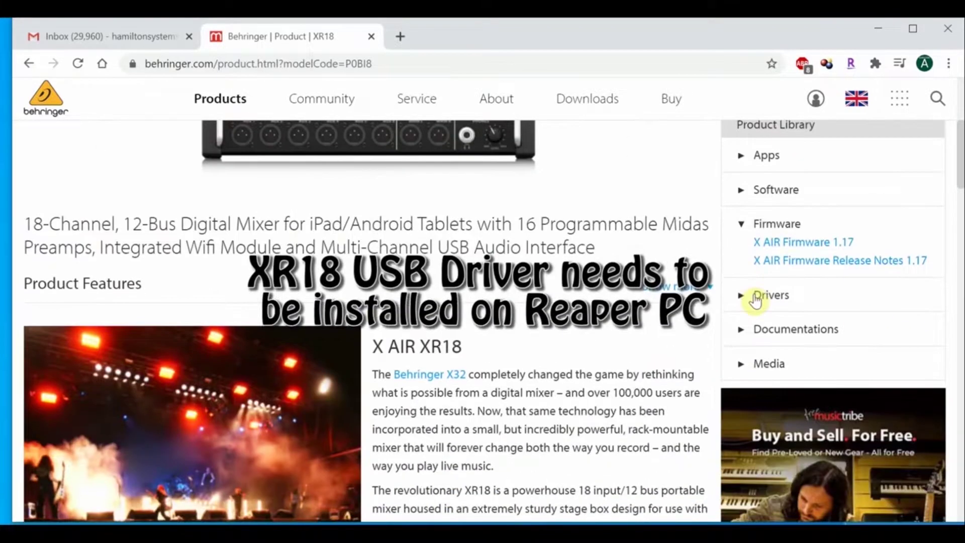
left_click(757, 298)
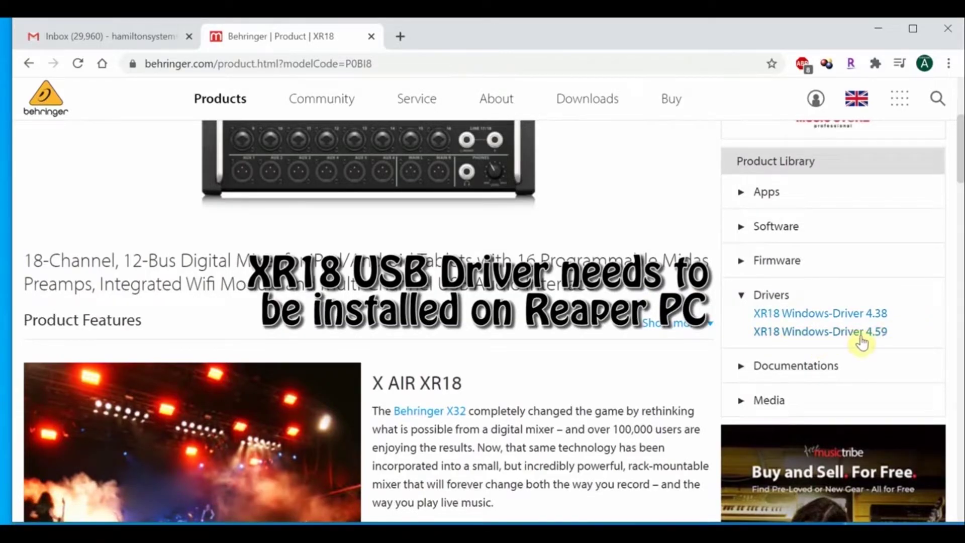
left_click(847, 332)
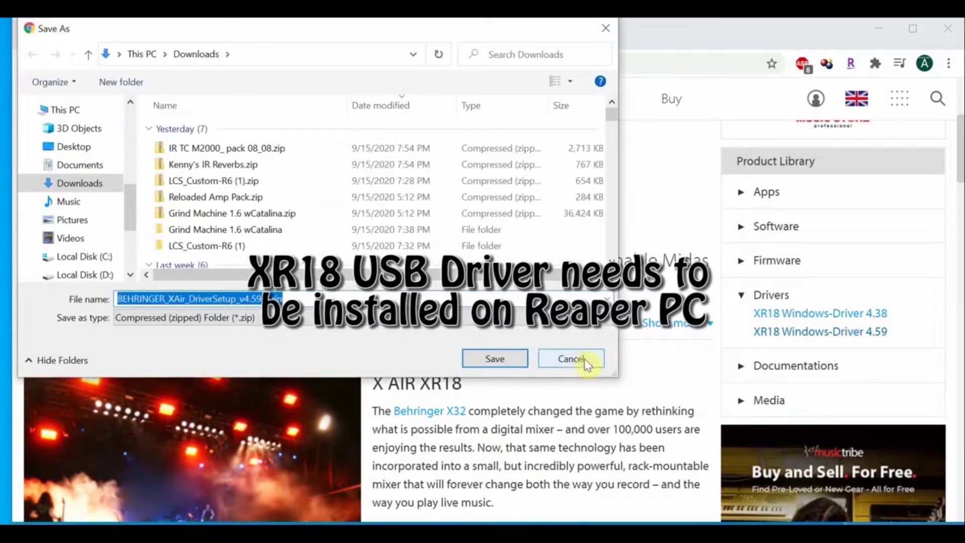
left_click(494, 359)
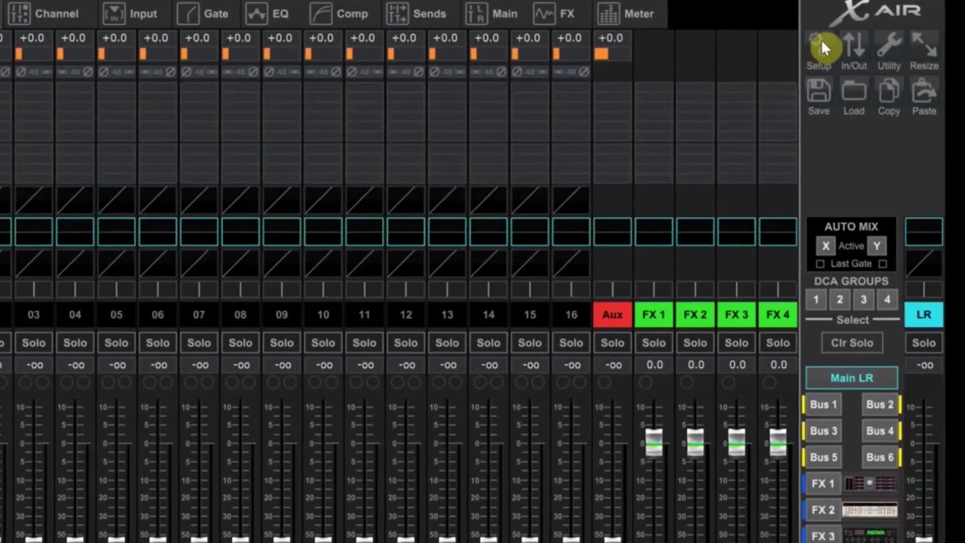
- Open X AIR Edit's Setup dialog on the Connection tab
left_click(819, 45)
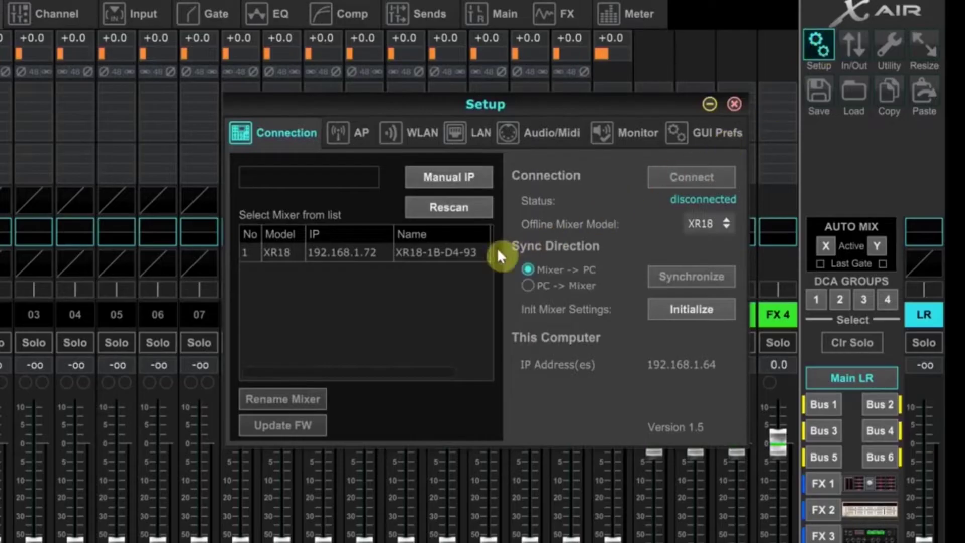
- Connect to the XR18 at 192.168.1.72 and synchronize its settings Mixer -> PC
left_click(459, 252)
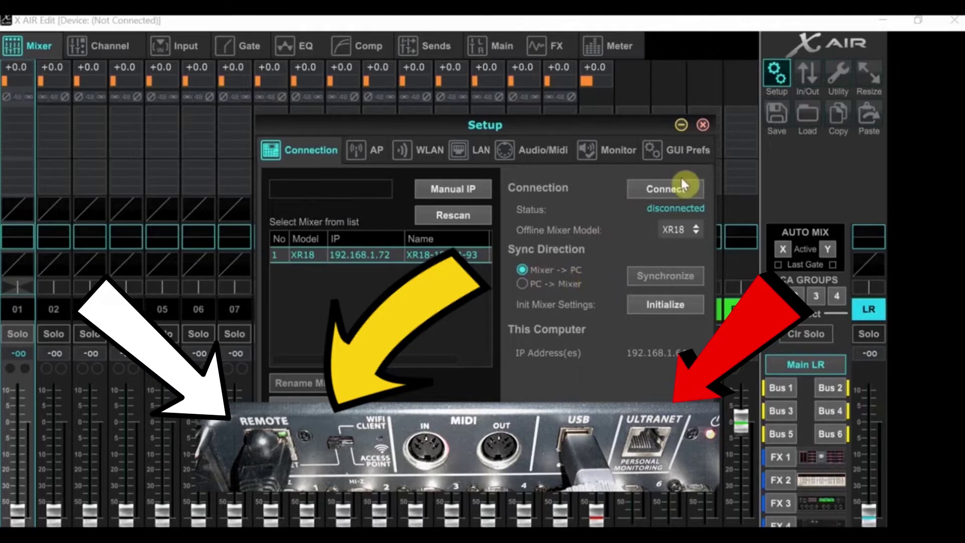
left_click(674, 190)
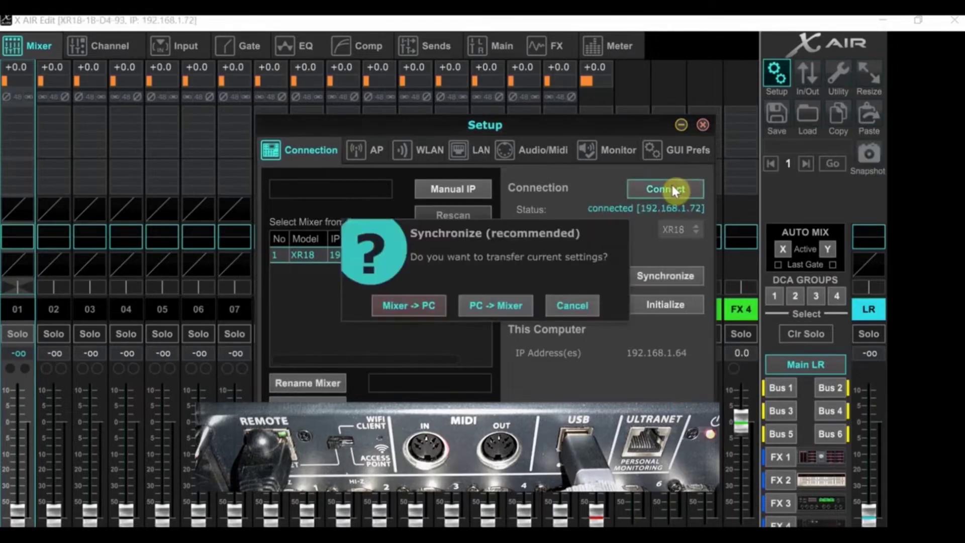
left_click(429, 307)
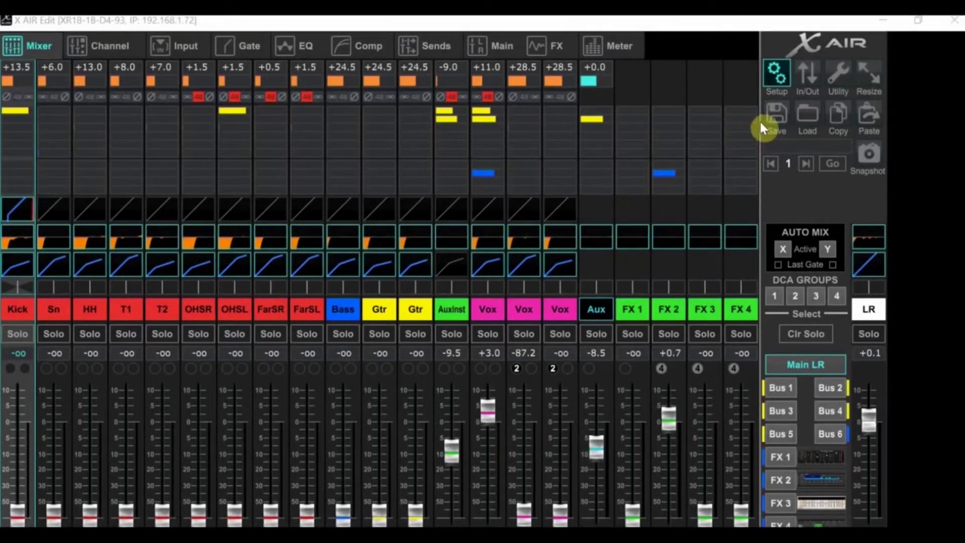
- Save the current mix as scene file 'XR18 Sept 2020'
left_click(774, 128)
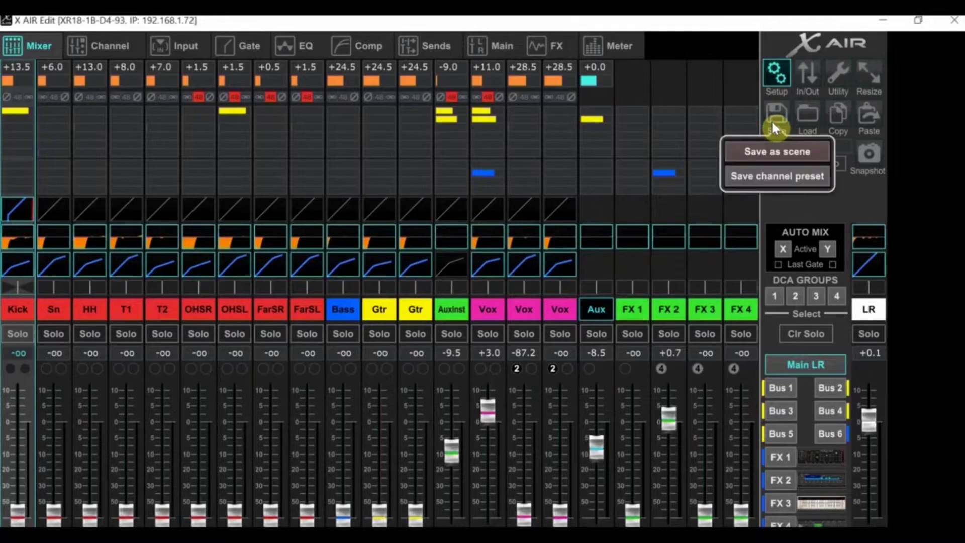
left_click(772, 150)
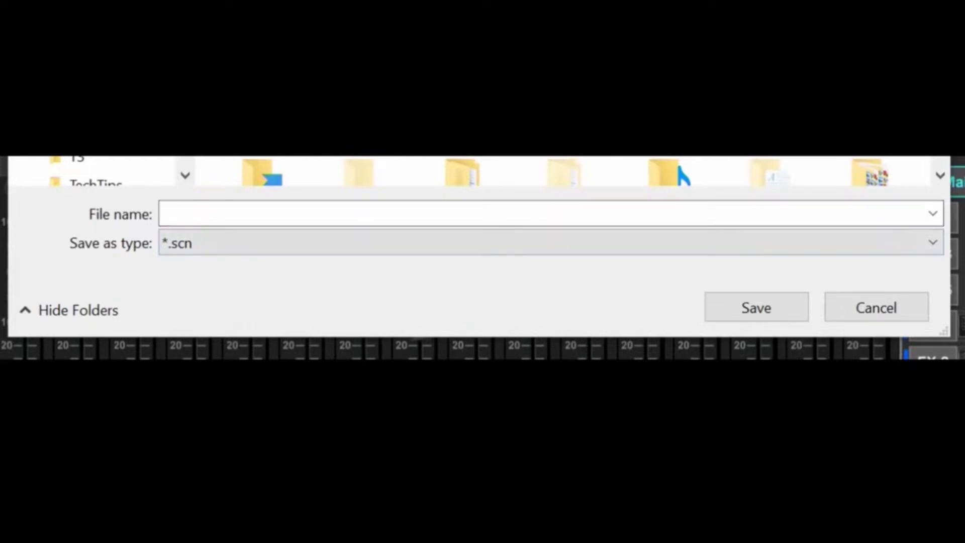
left_click(252, 219)
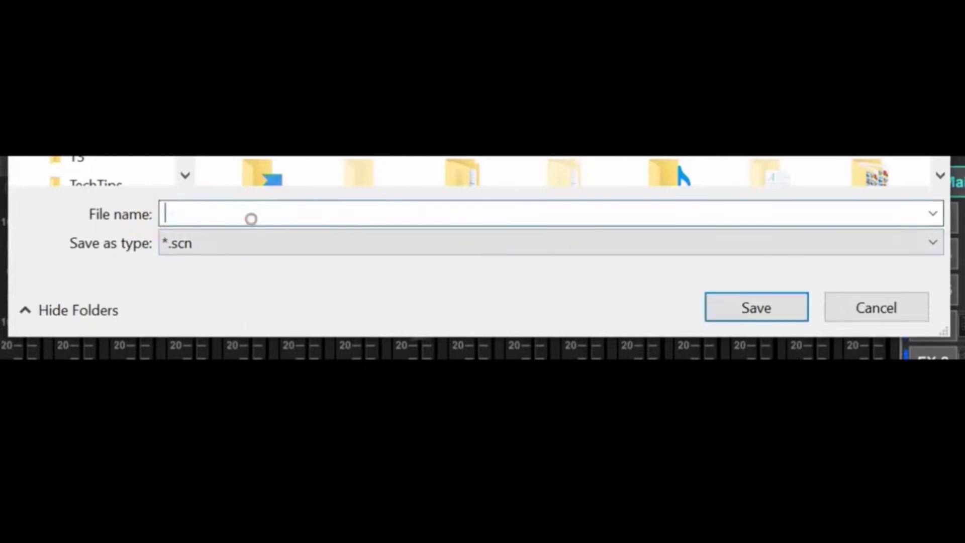
type("XR1")
type("8 Sept 2020")
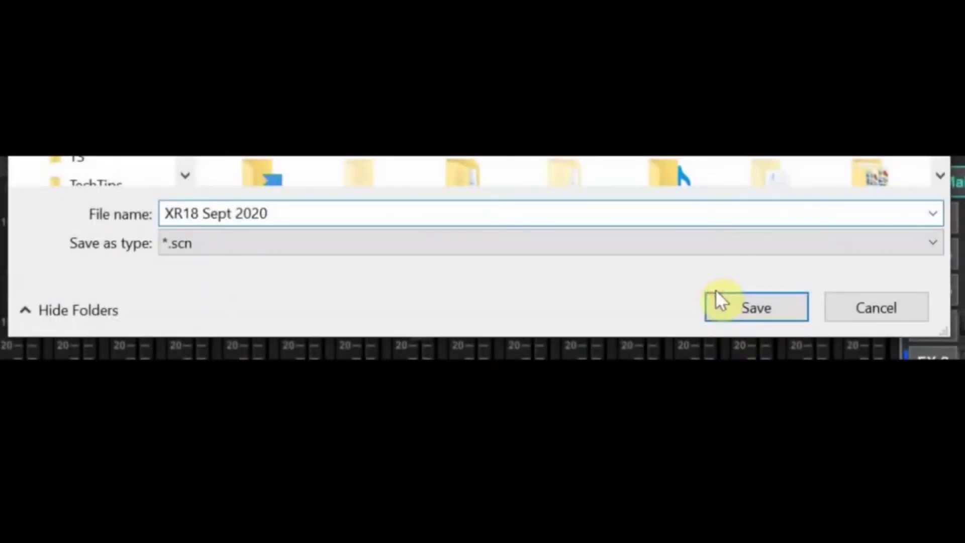
left_click(717, 298)
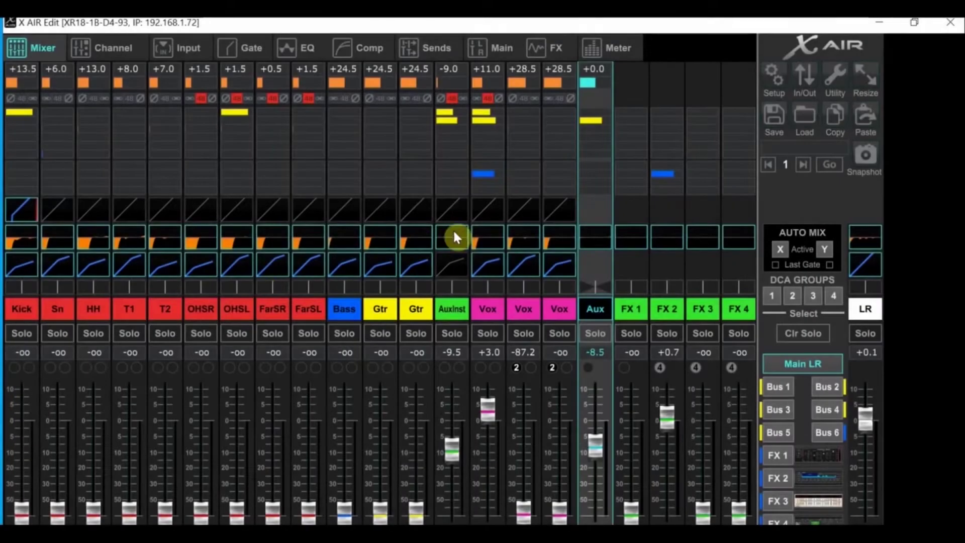
left_click(762, 77)
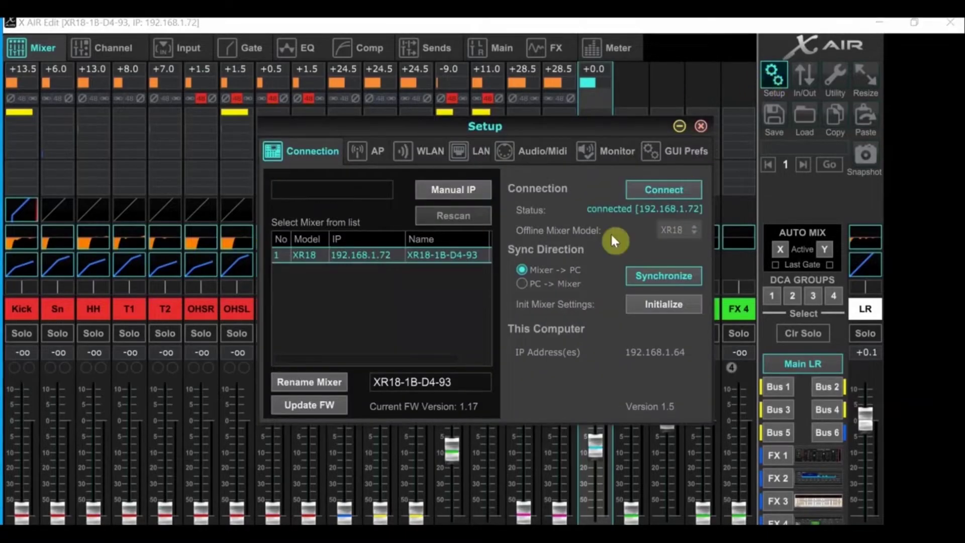
left_click(527, 157)
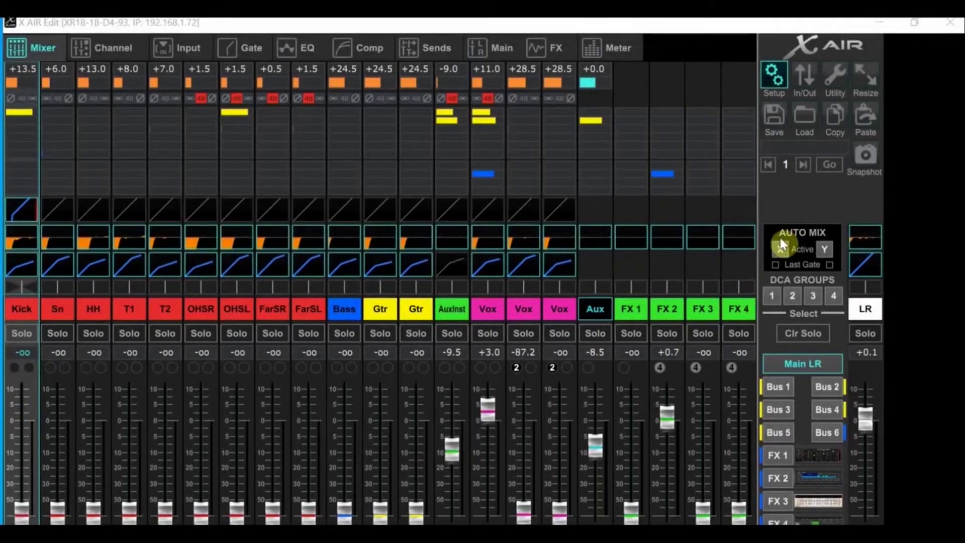
left_click(803, 78)
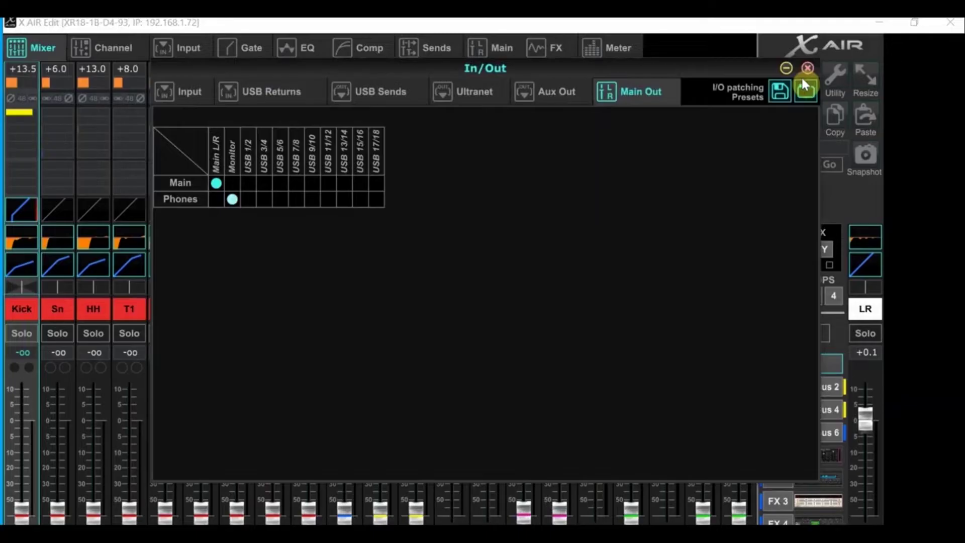
- Review the Input and USB Returns routing tabs in the In/Out window
left_click(172, 83)
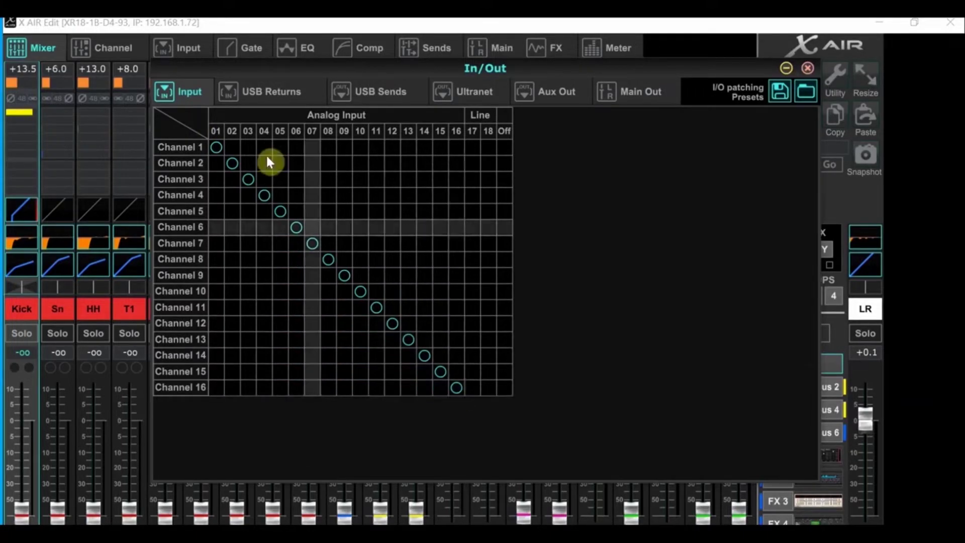
left_click(250, 93)
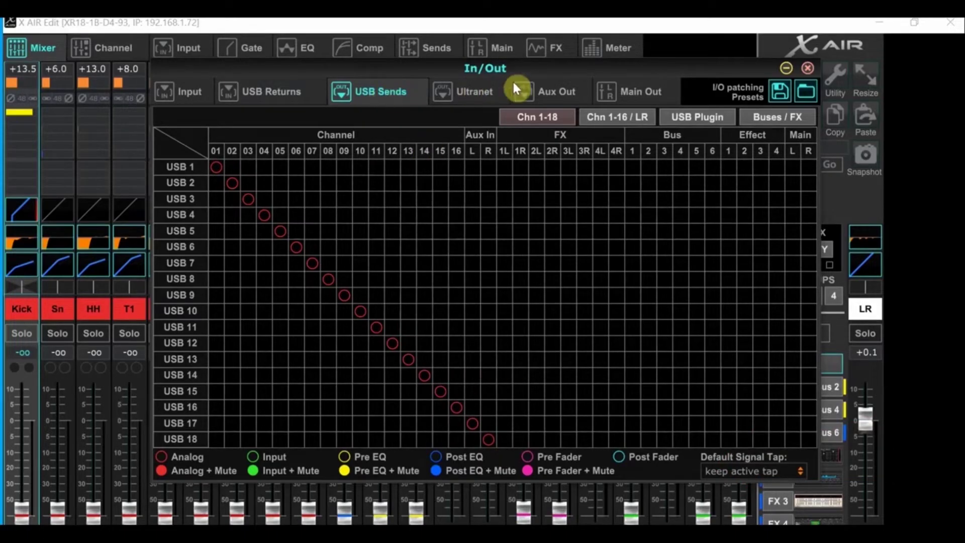
- On Aux Out, feed Aux 4, 5 and 6 from Bus 4, 5 and 6, then check Main Out
left_click(550, 91)
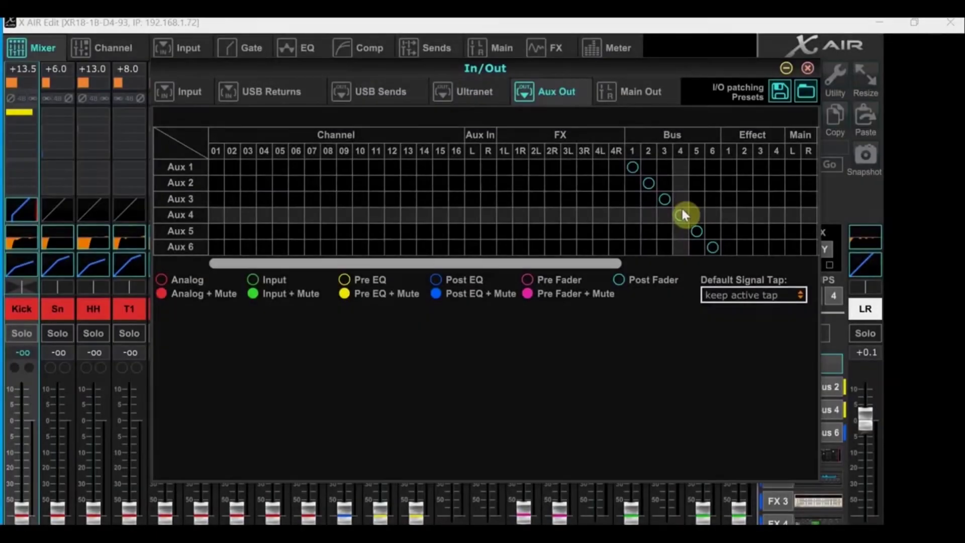
left_click(681, 212)
left_click(696, 229)
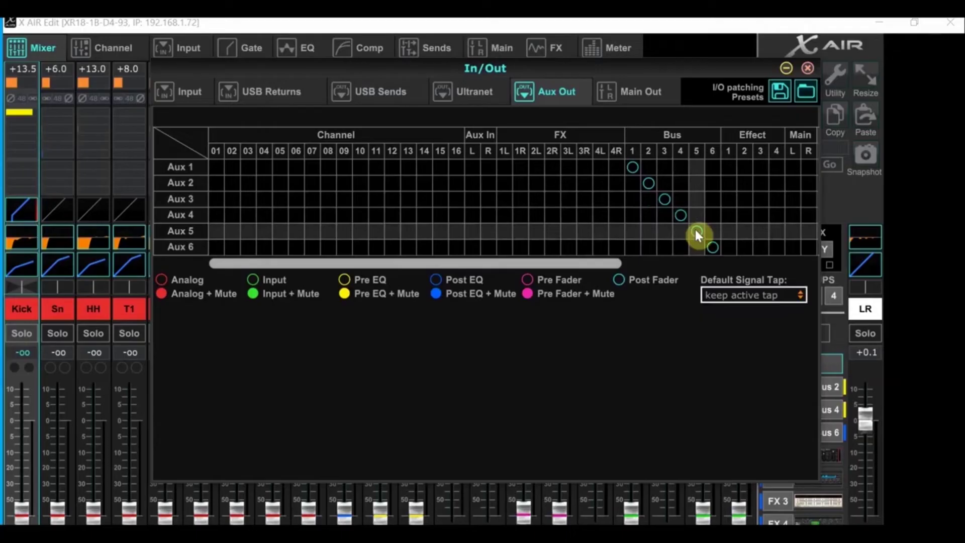
left_click(712, 246)
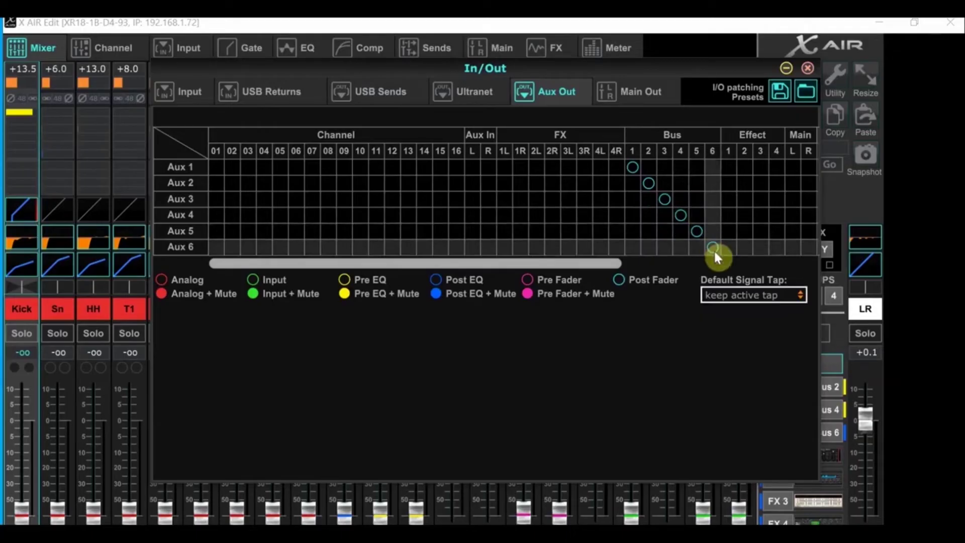
left_click(621, 100)
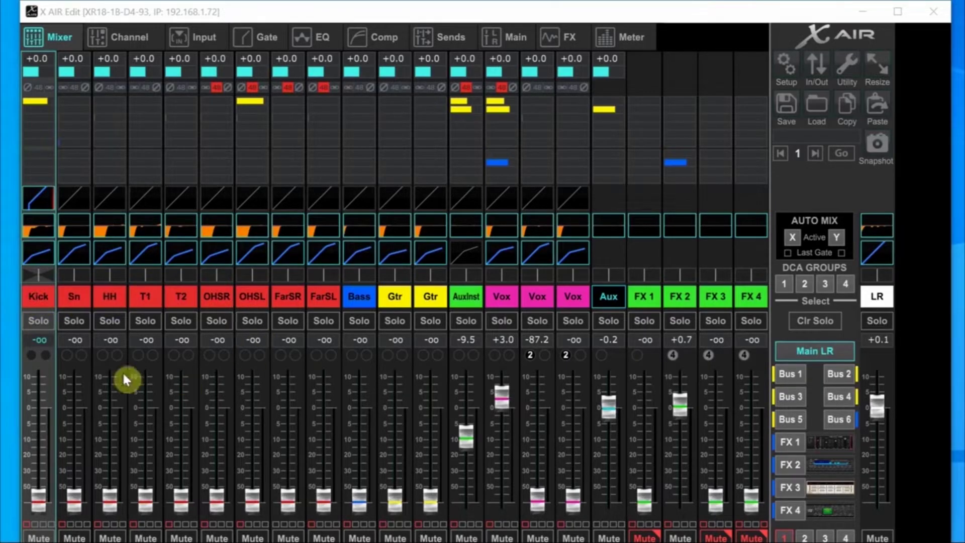
- Set the first Vox channel's Bus 5 and Bus 6 sends to tap pre EQ
left_click(502, 299)
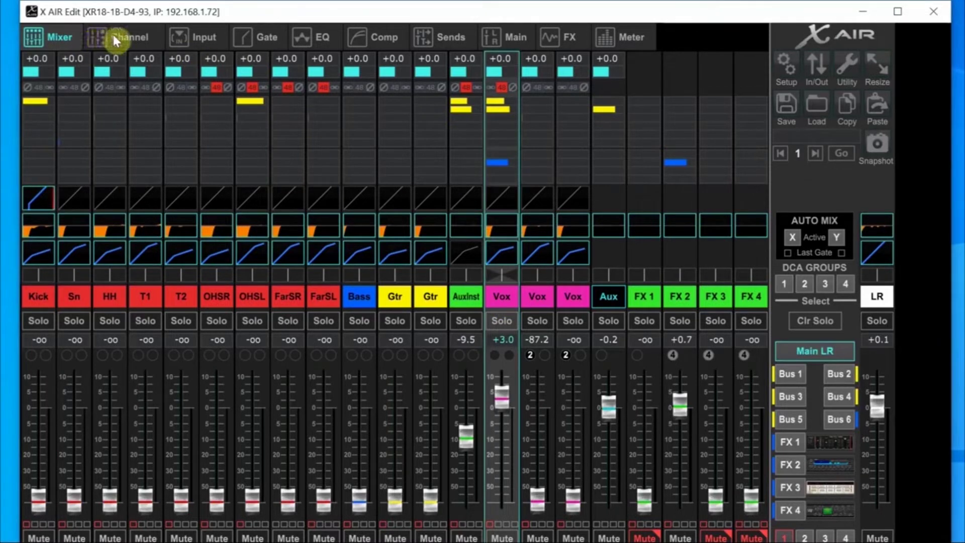
left_click(438, 39)
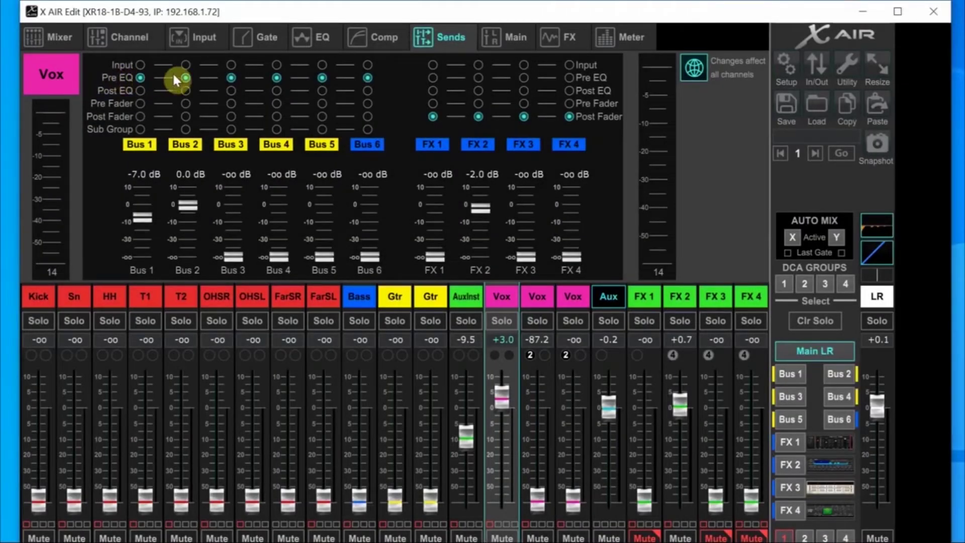
left_click(322, 78)
left_click(368, 78)
- Review the sends of the OHSL, snare and other vocal channels, then reopen In/Out routing
left_click(259, 293)
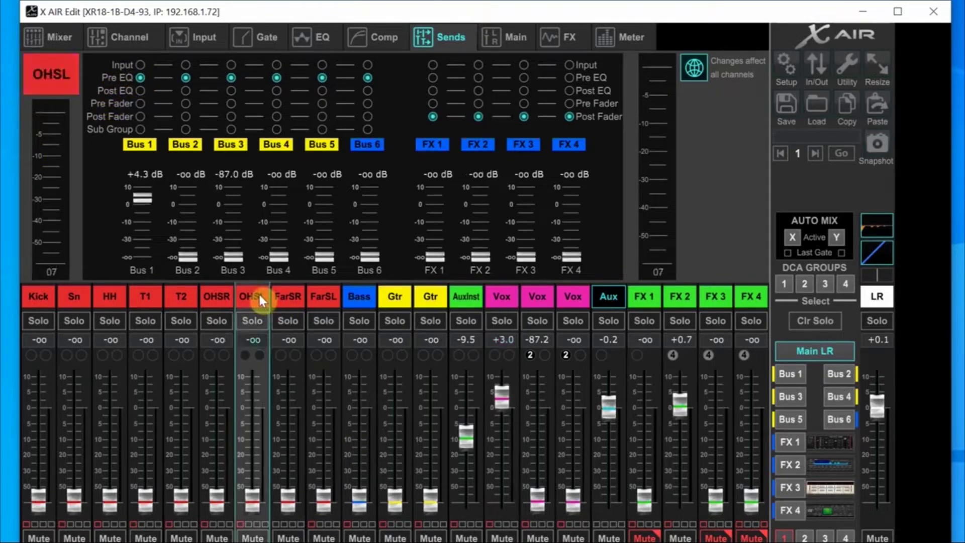
left_click(77, 297)
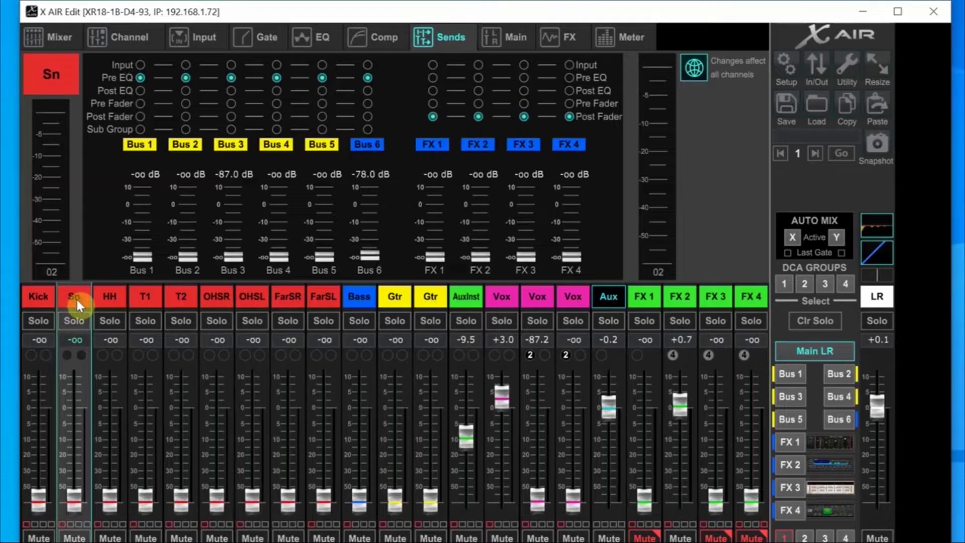
left_click(547, 293)
left_click(566, 295)
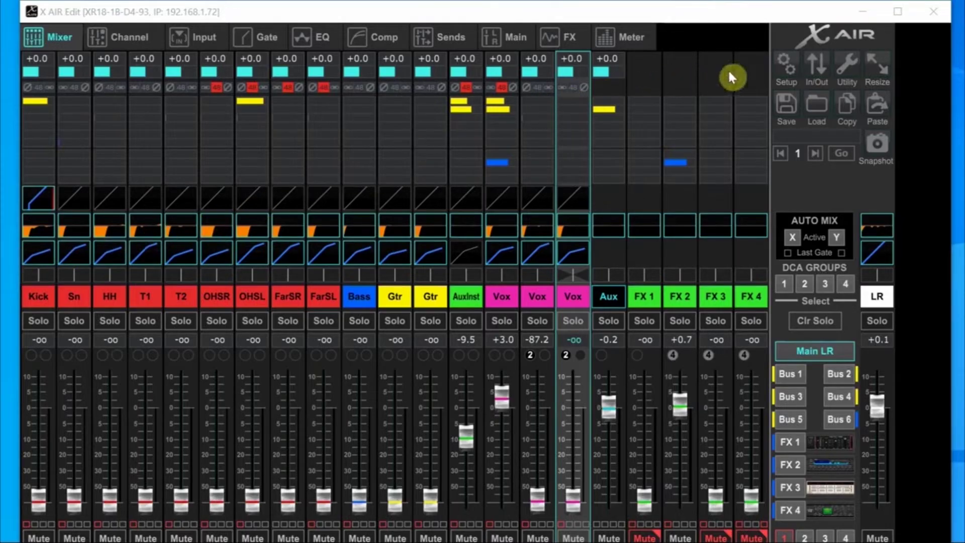
left_click(823, 66)
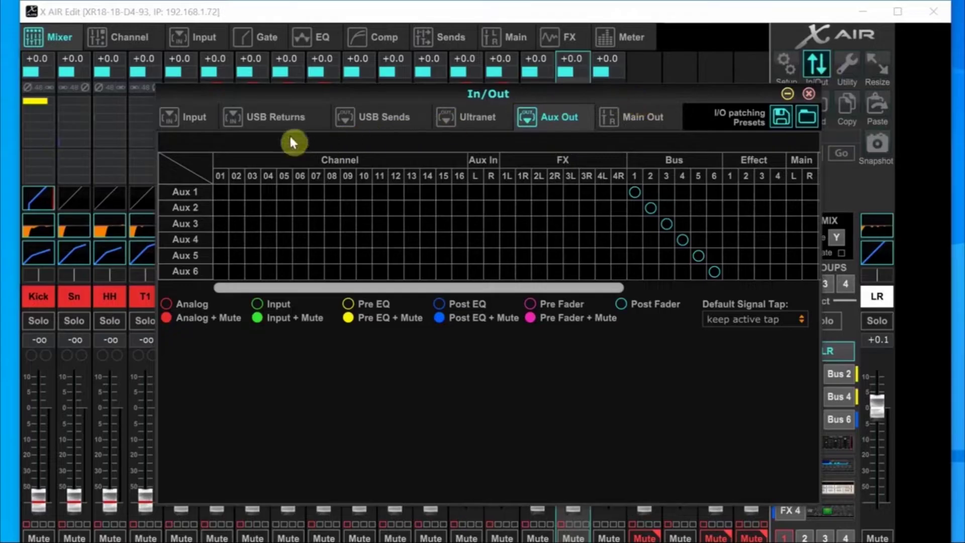
- Load the Off (Analog) preset for the USB return routing
left_click(277, 115)
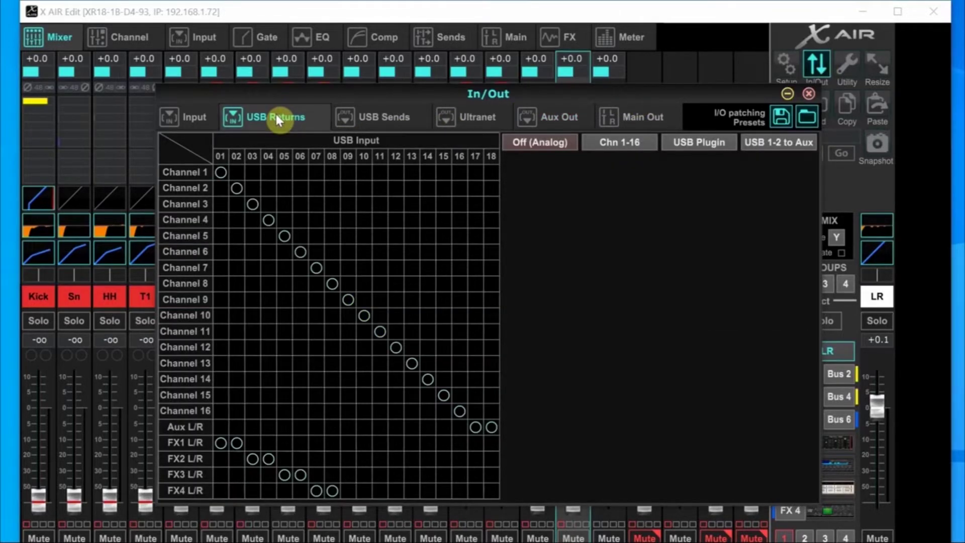
left_click(531, 150)
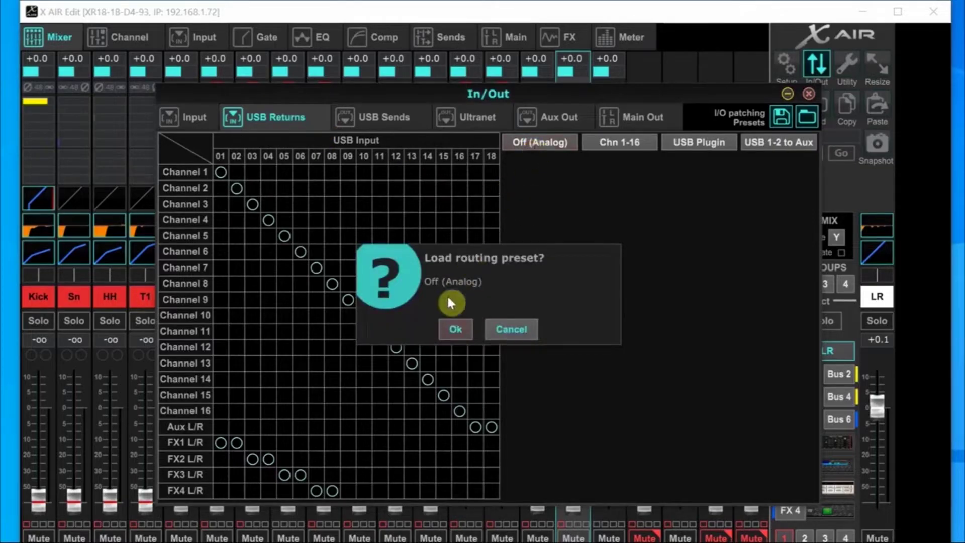
left_click(453, 328)
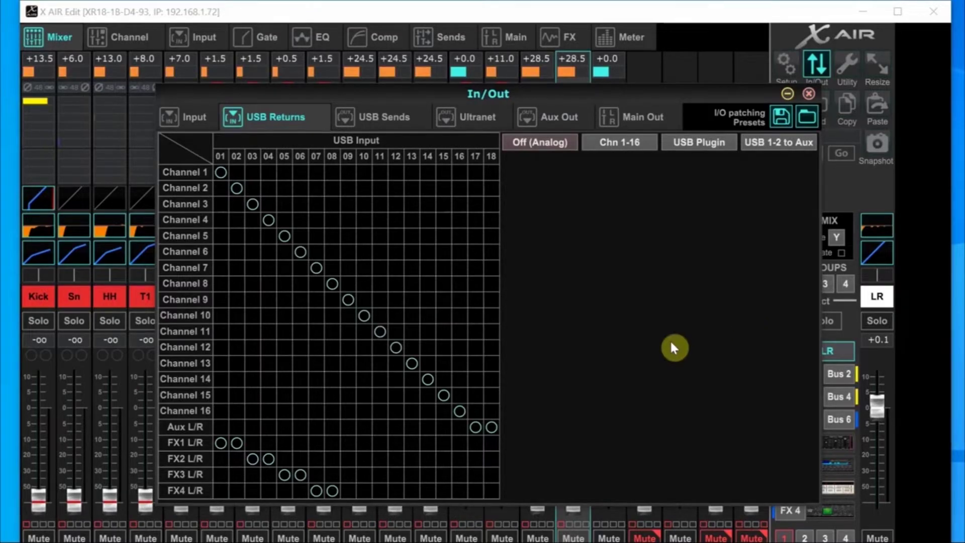
- Send channels 1–18 to USB 1–18 using the Chn 1-16/LR, then Chn 1-18 presets
left_click(348, 115)
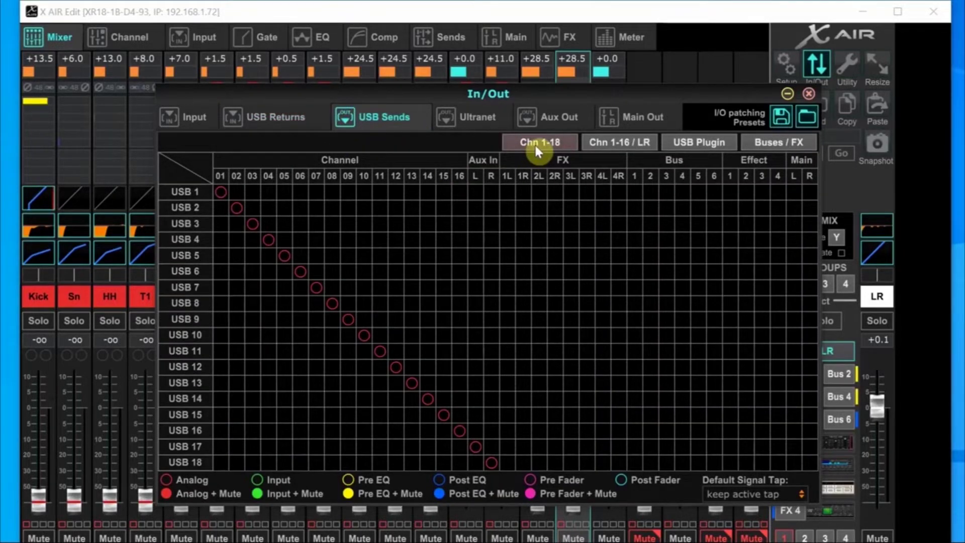
left_click(607, 145)
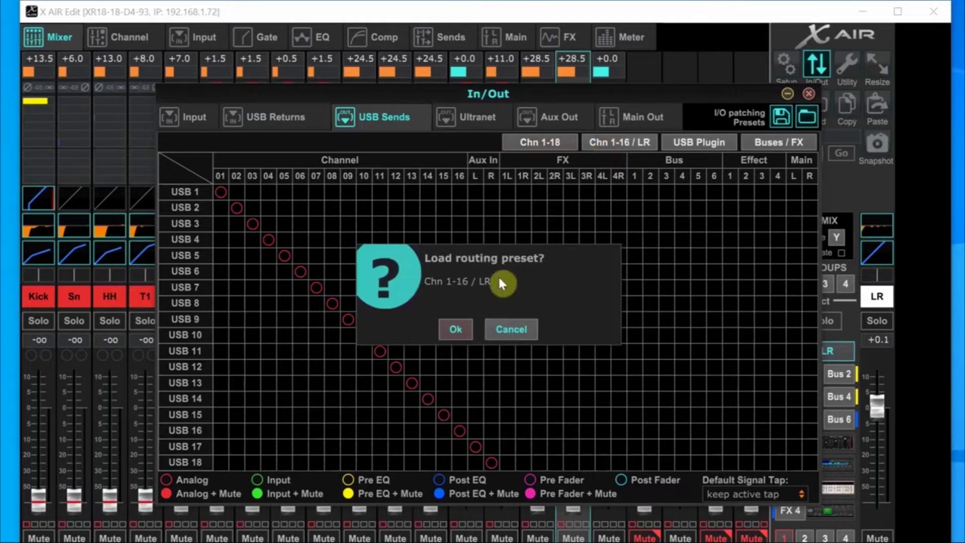
left_click(444, 333)
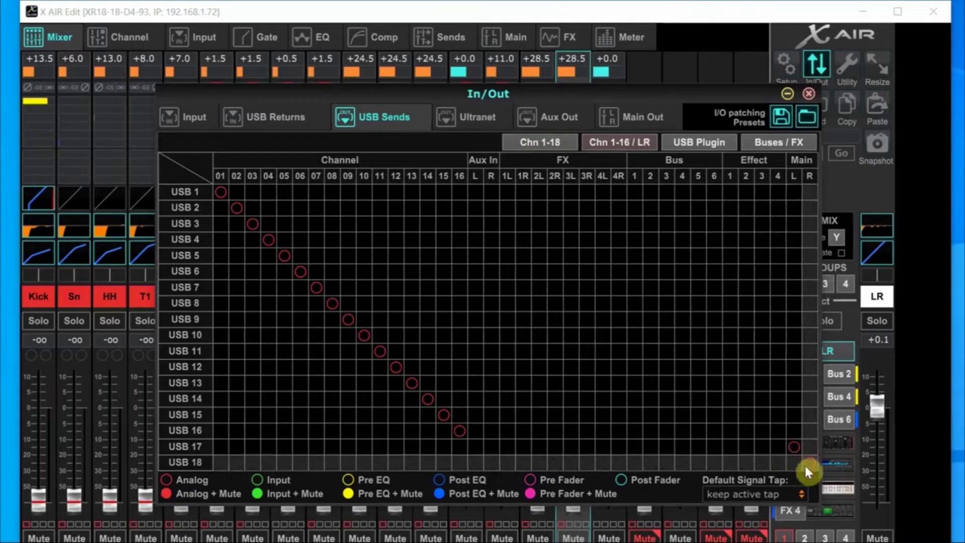
left_click(560, 140)
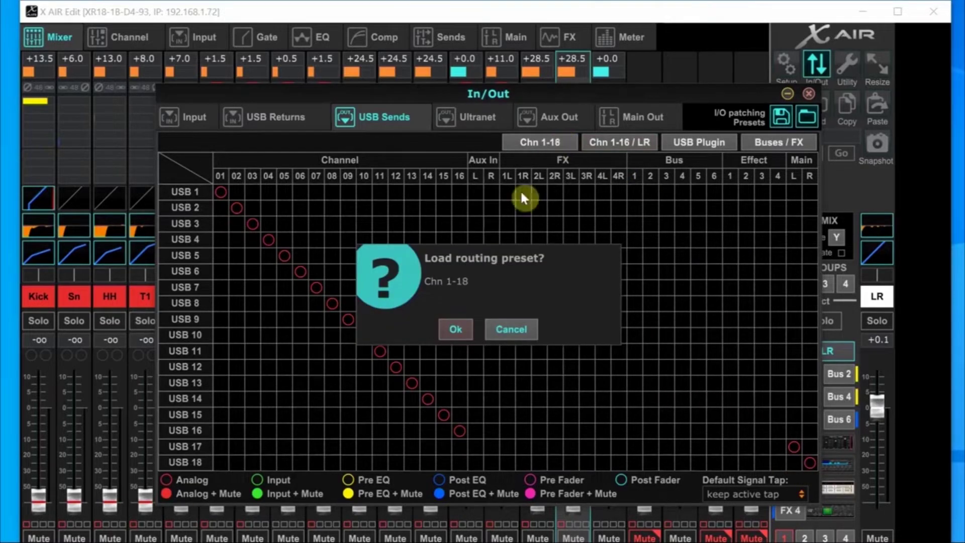
left_click(456, 329)
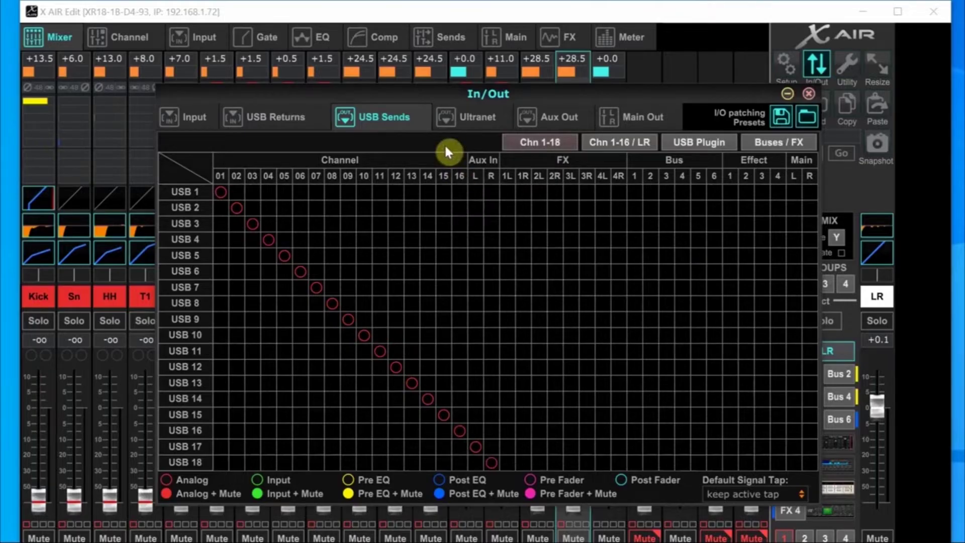
left_click(281, 117)
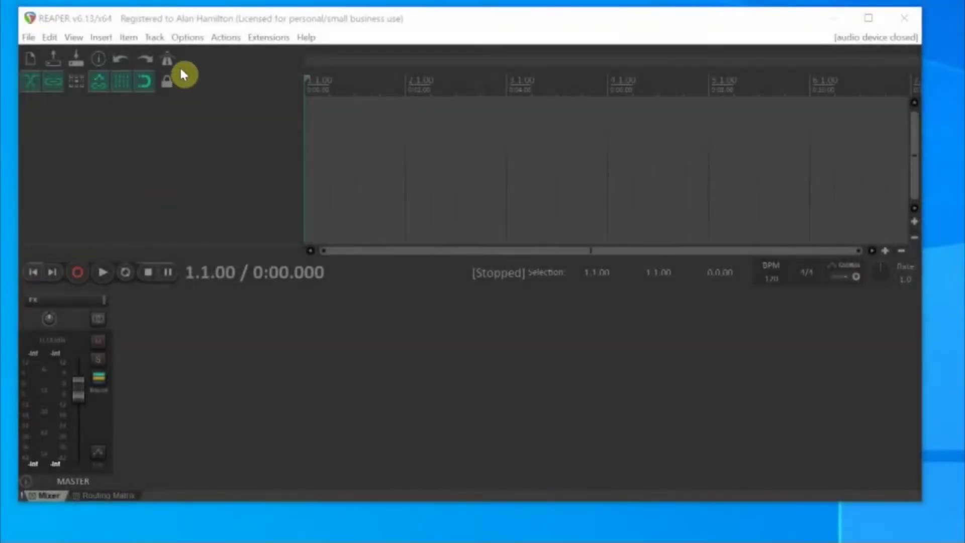
- Set REAPER's audio device to ASIO with the X18 ASIO Driver, inputs and outputs 1–18
left_click(186, 38)
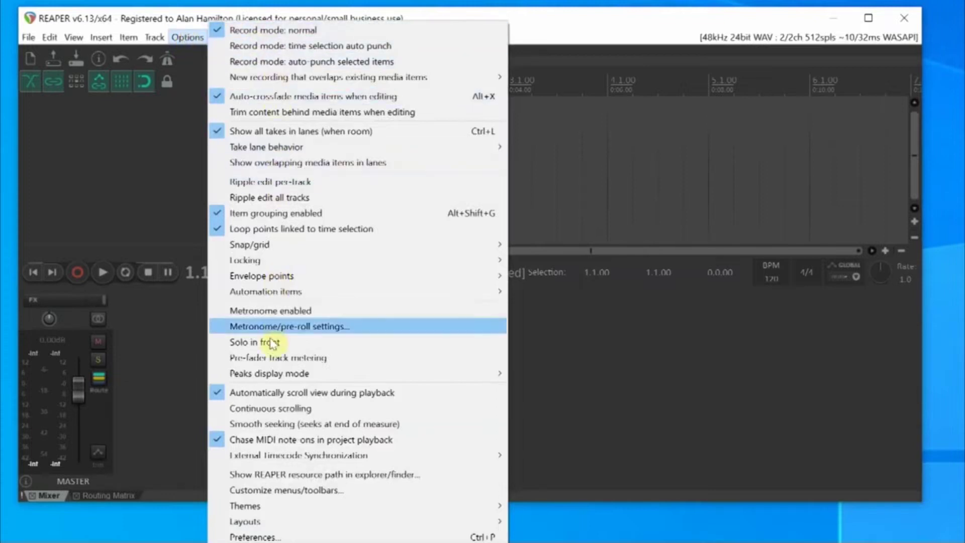
left_click(259, 537)
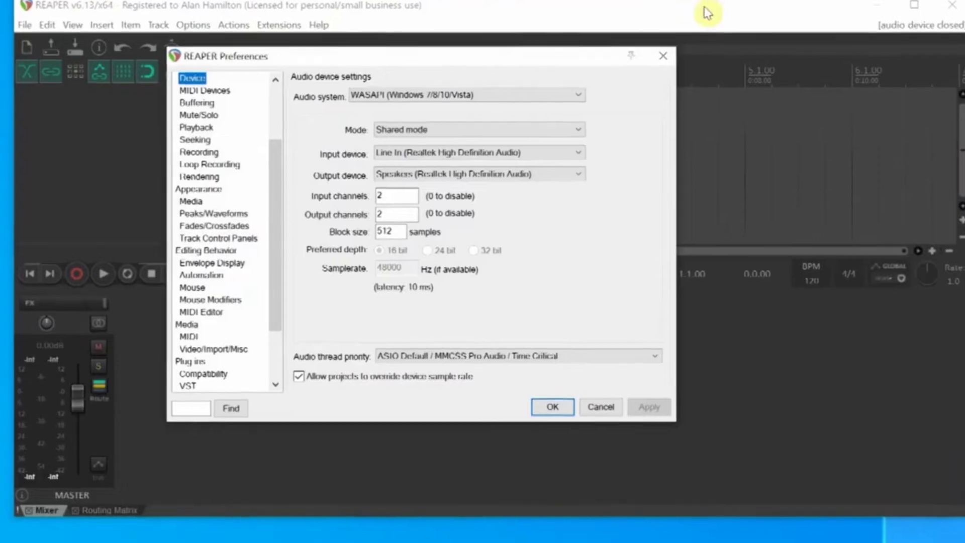
left_click(590, 92)
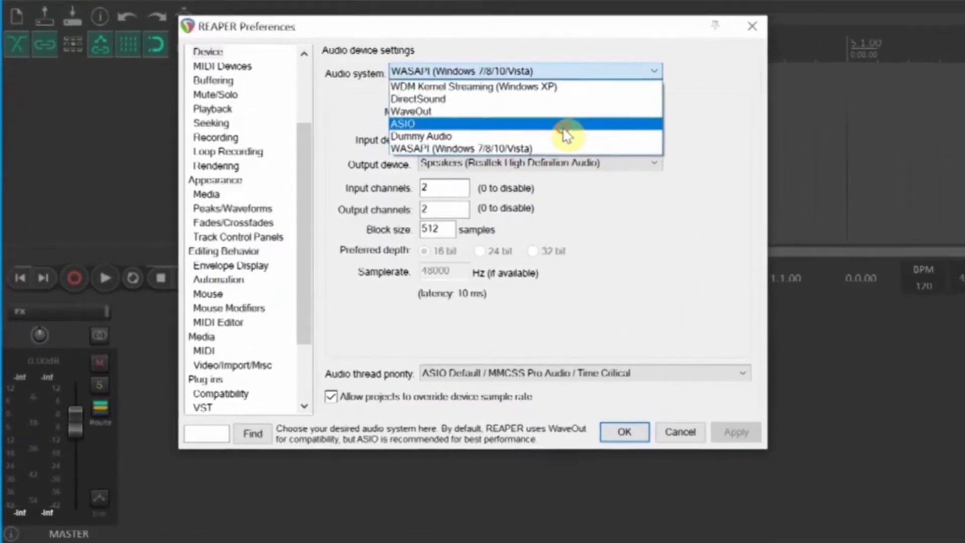
left_click(572, 124)
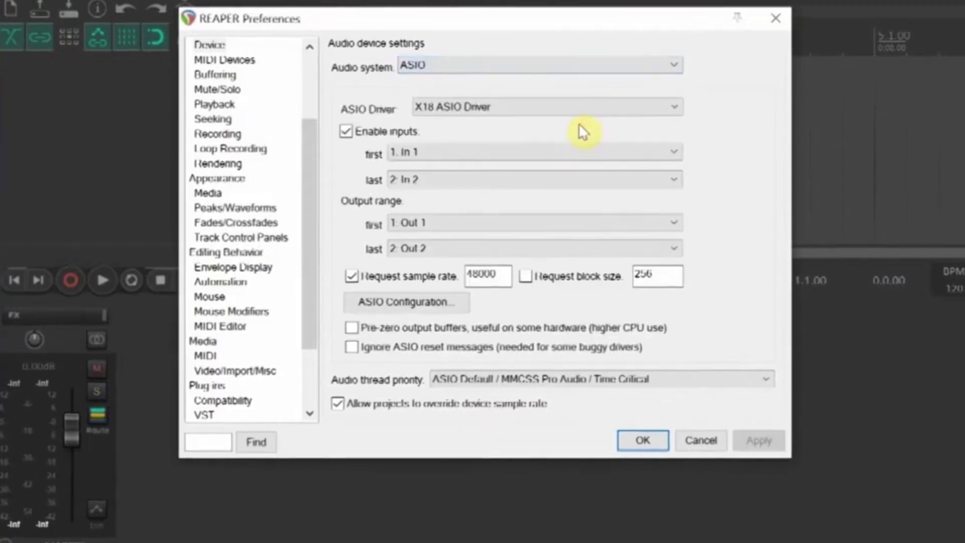
left_click(668, 107)
left_click(668, 107)
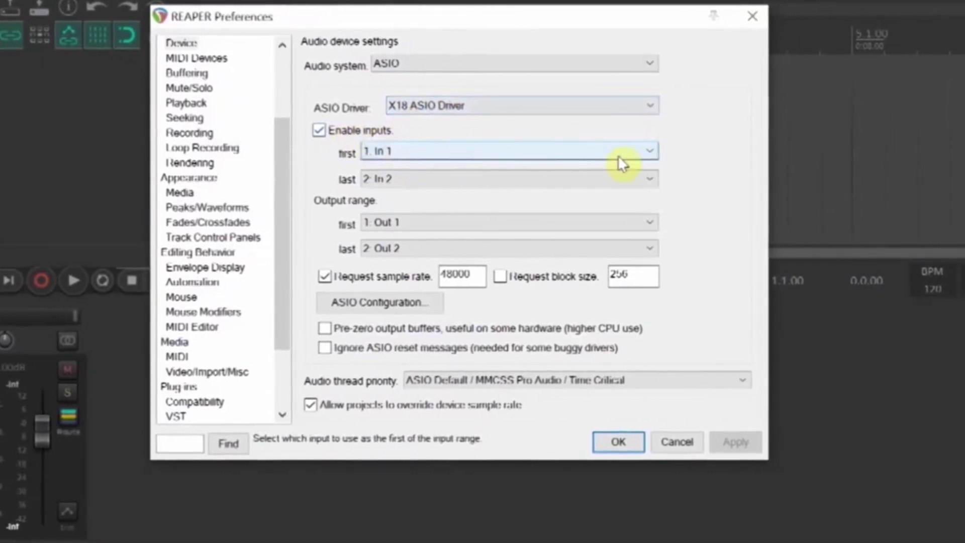
left_click(651, 181)
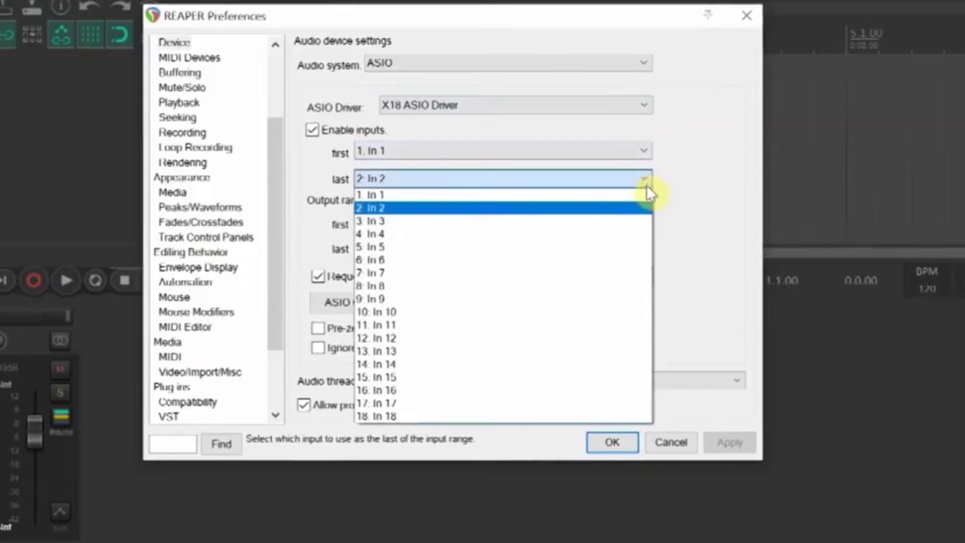
left_click(558, 415)
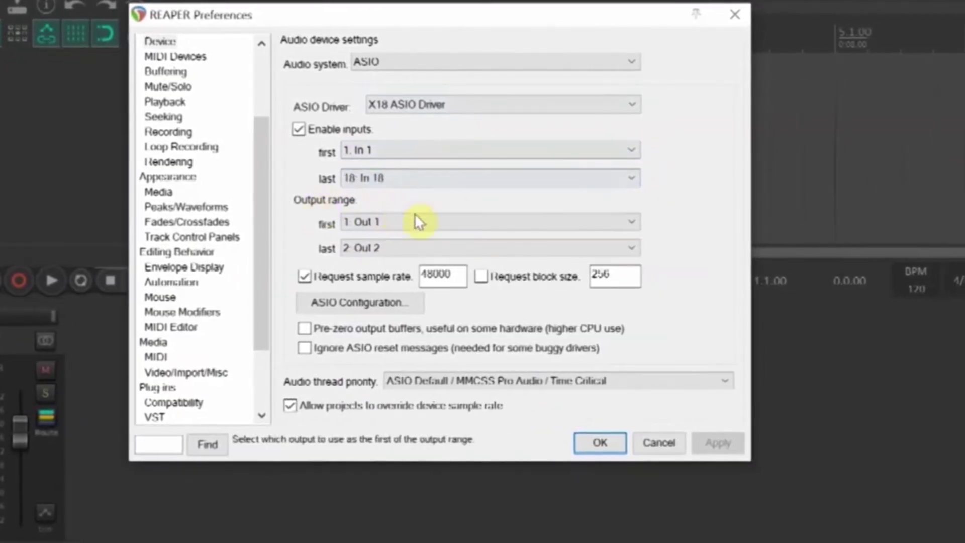
left_click(632, 248)
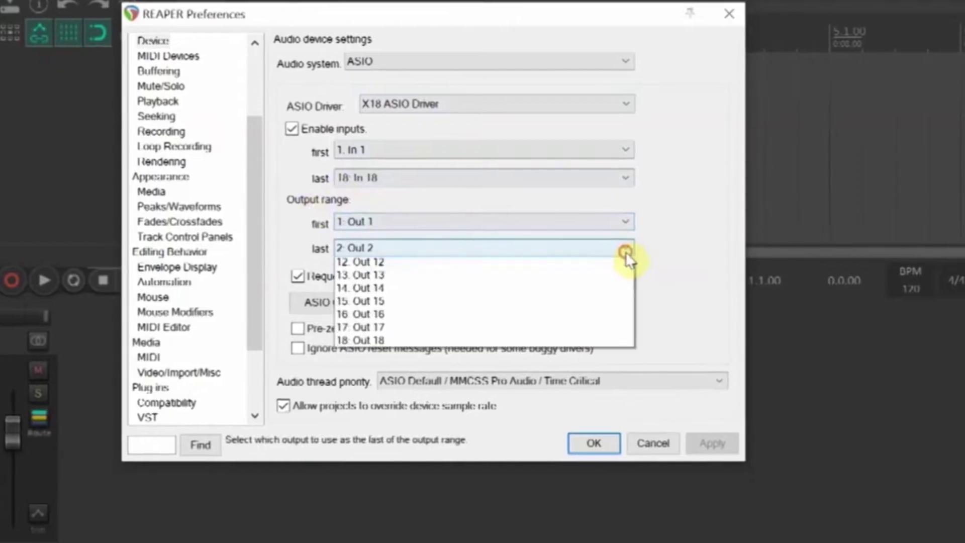
left_click(457, 487)
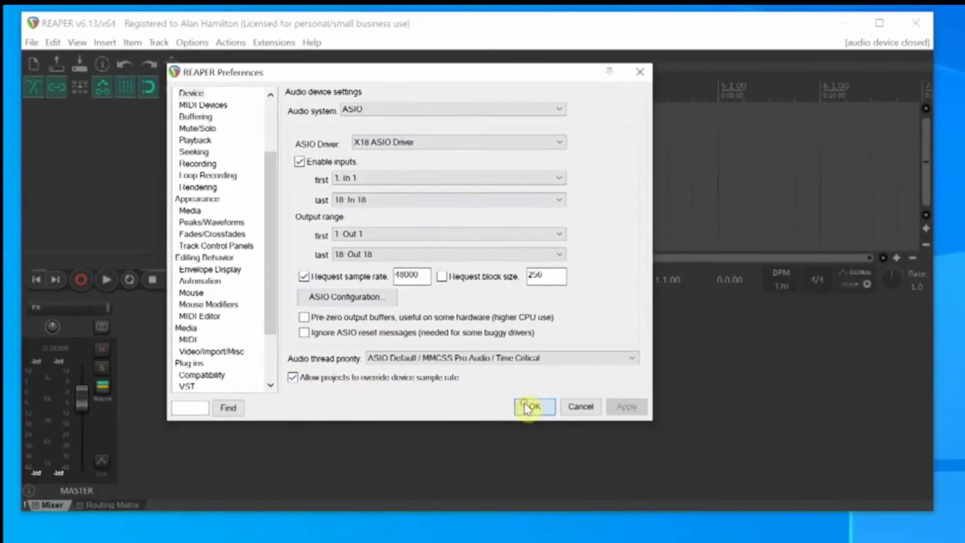
left_click(538, 436)
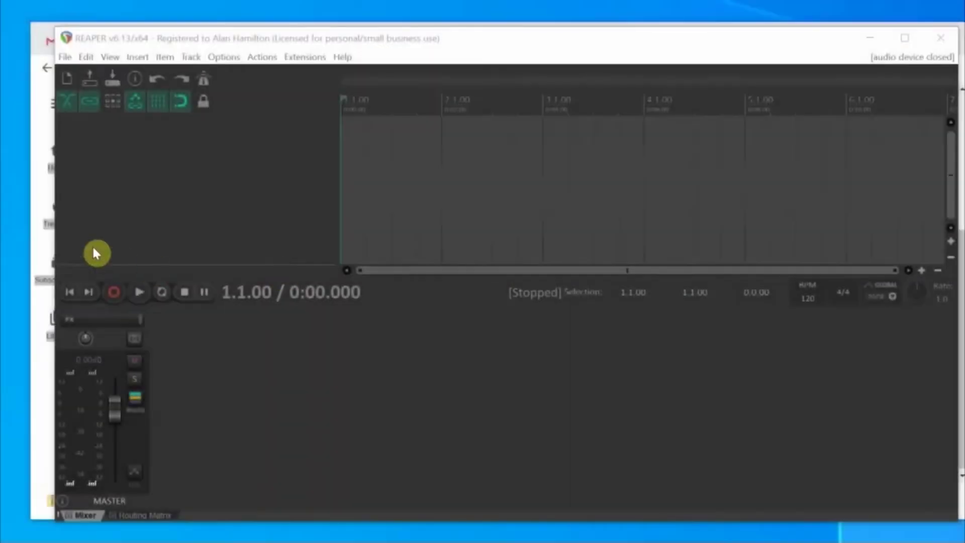
- Insert 18 tracks at once with Insert multiple tracks from the track panel menu
right_click(117, 133)
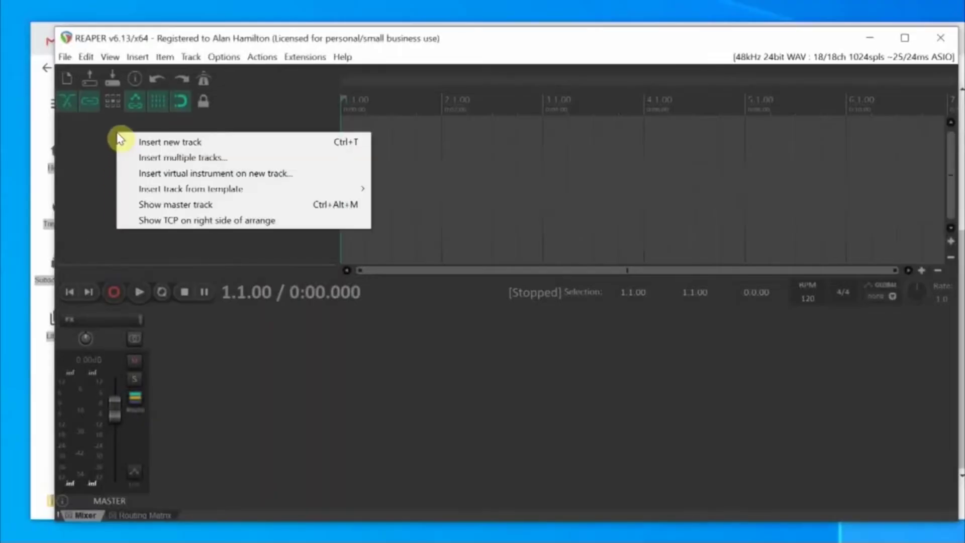
left_click(149, 158)
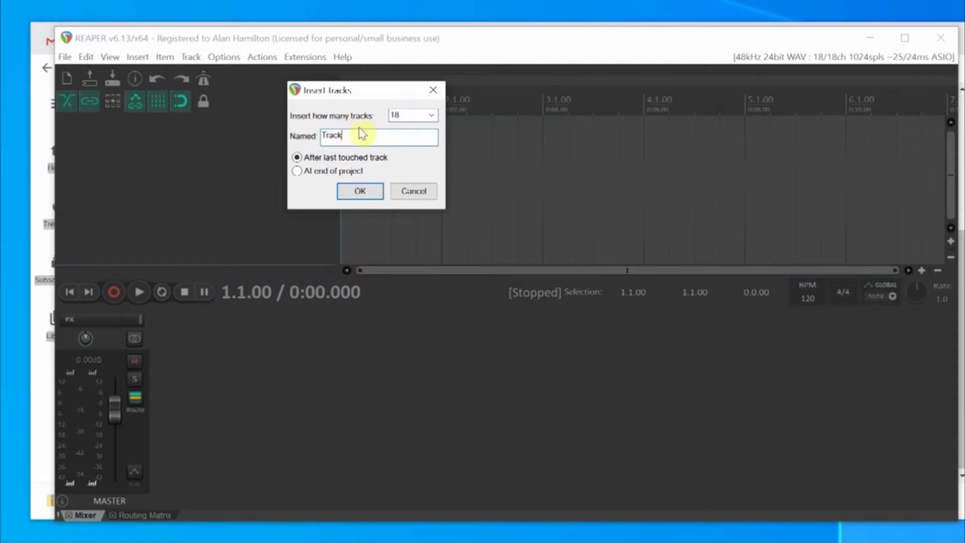
left_click(359, 190)
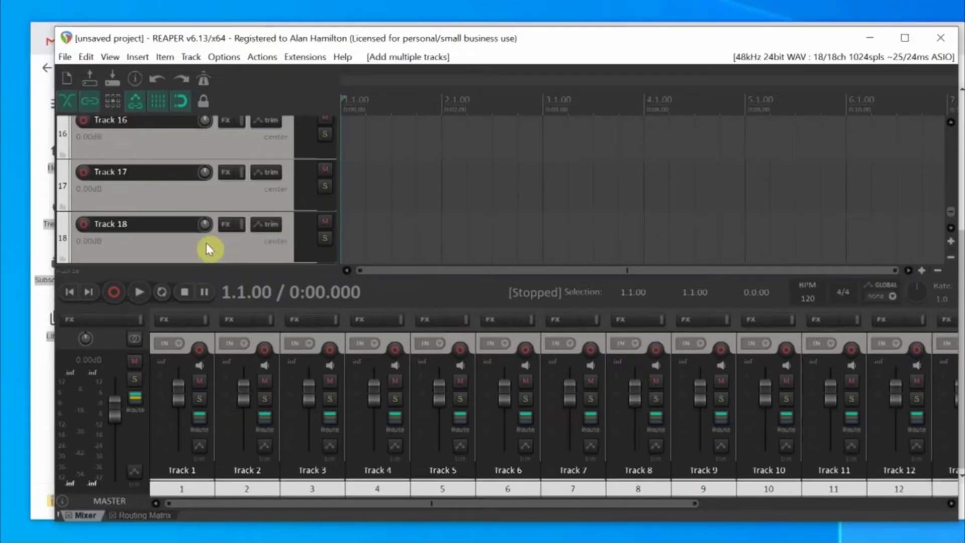
- Set Track 1 and Track 2 to record from mono inputs In 1 and In 2
scroll(209, 248, "up", 15)
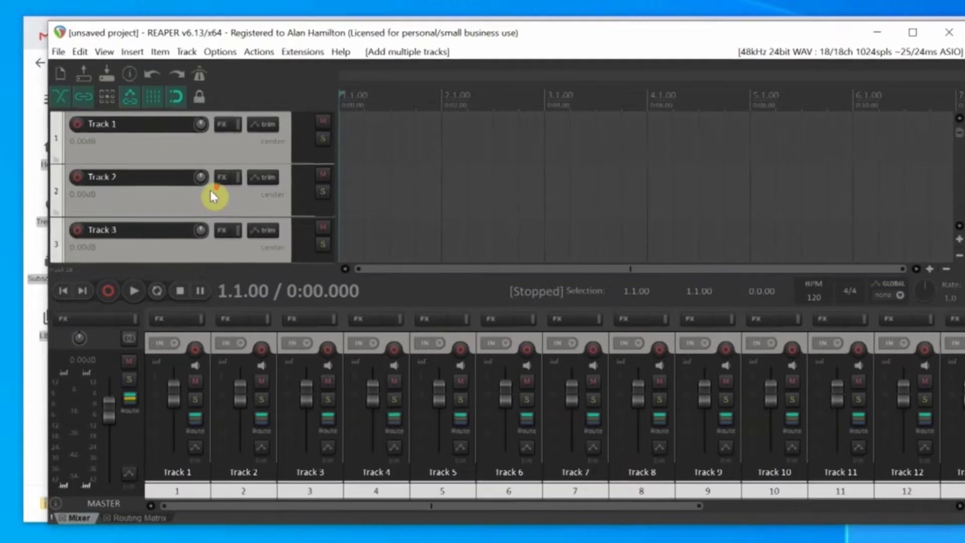
right_click(300, 143)
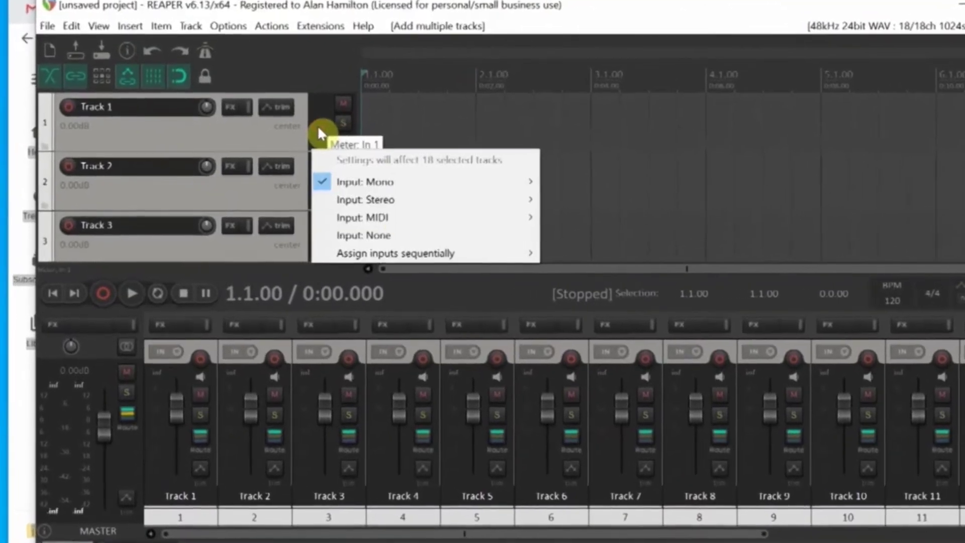
mouse_move(423, 181)
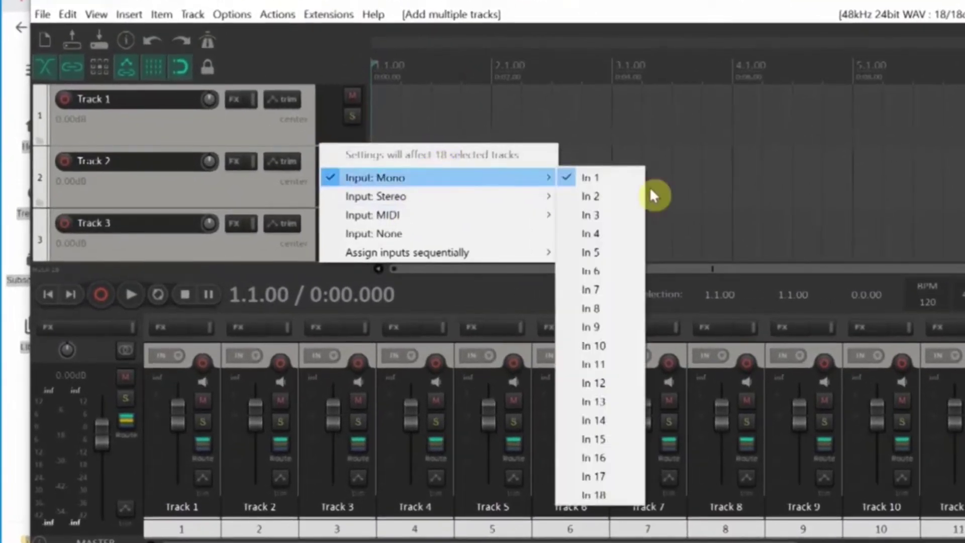
left_click(592, 178)
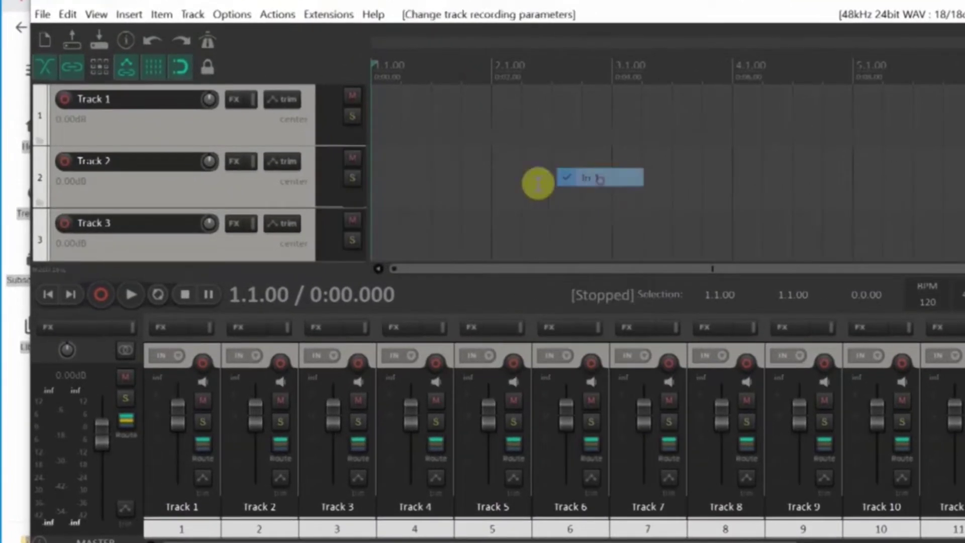
right_click(332, 190)
mouse_move(388, 246)
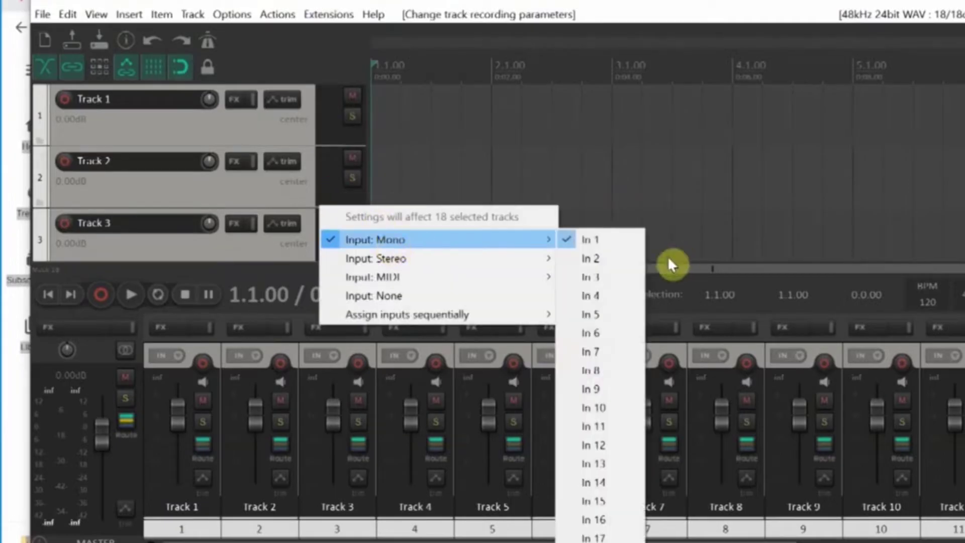
left_click(635, 258)
- Set Track 3 to mono In 3 and bring up Track 4's mono input choices
right_click(331, 240)
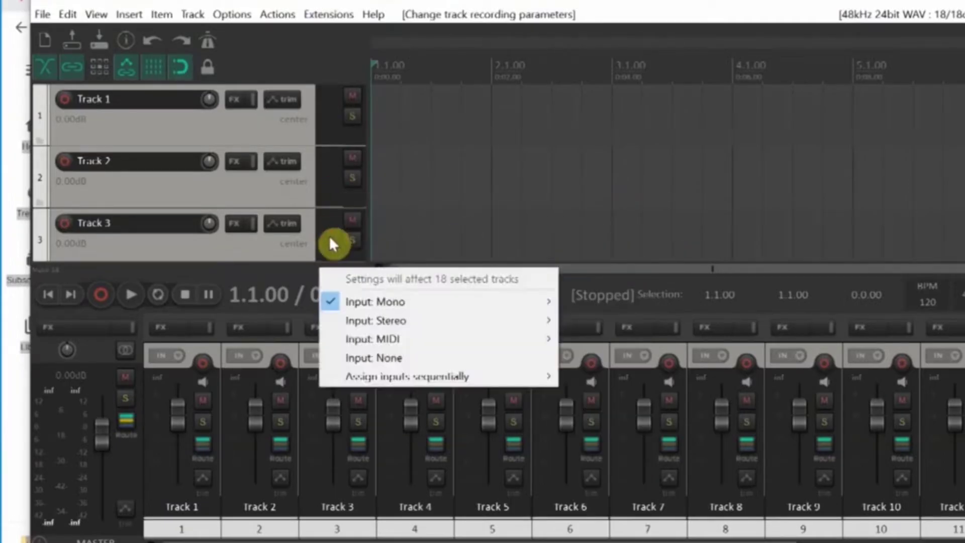
mouse_move(424, 302)
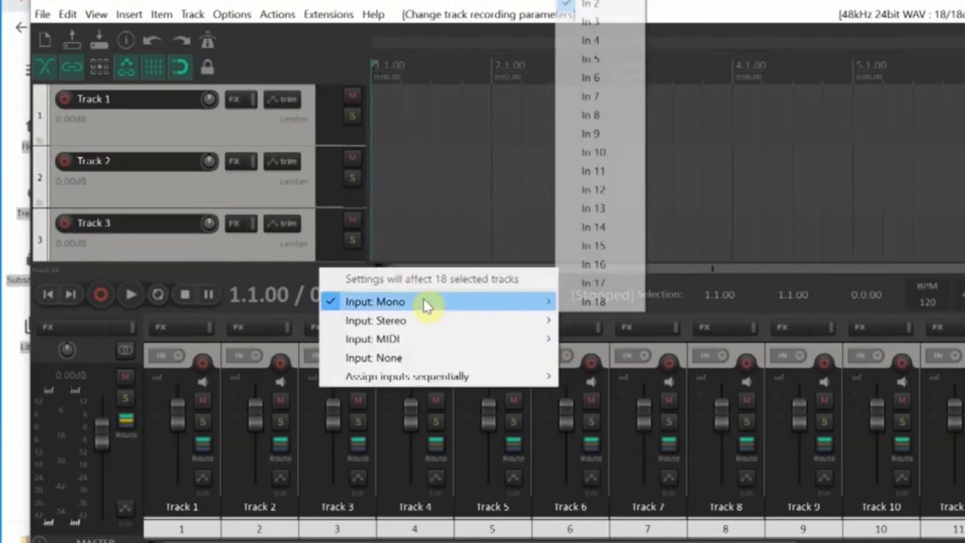
left_click(586, 22)
scroll(246, 236, "down", 1)
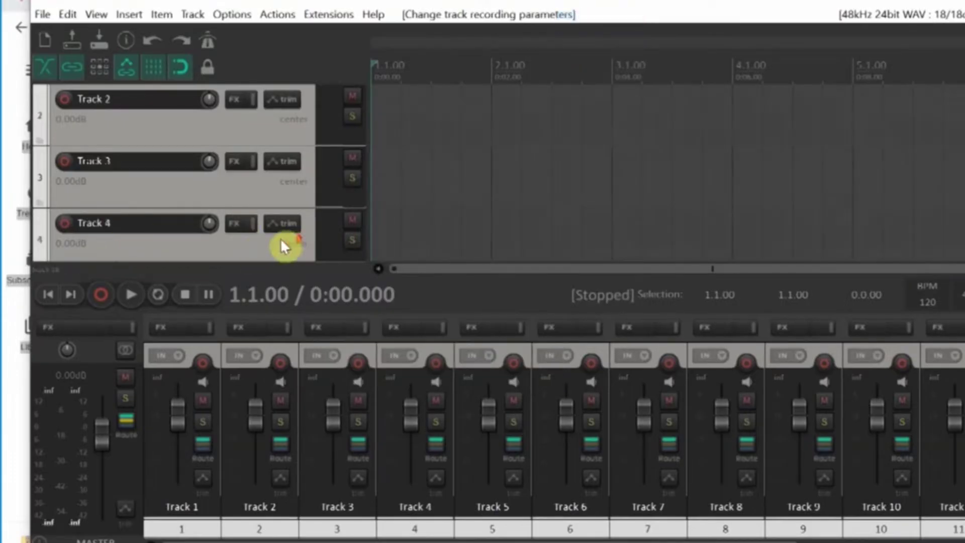
scroll(281, 245, "down", 1)
right_click(322, 182)
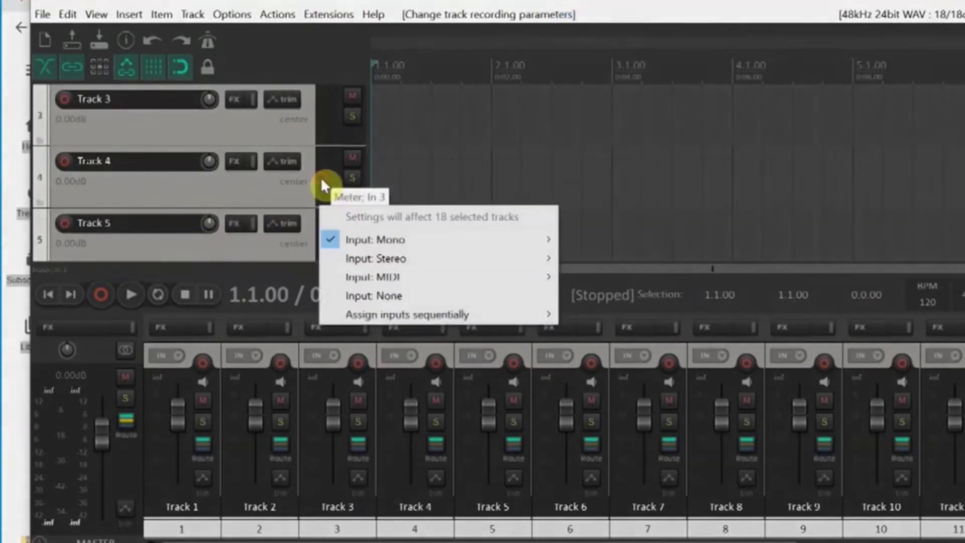
mouse_move(394, 248)
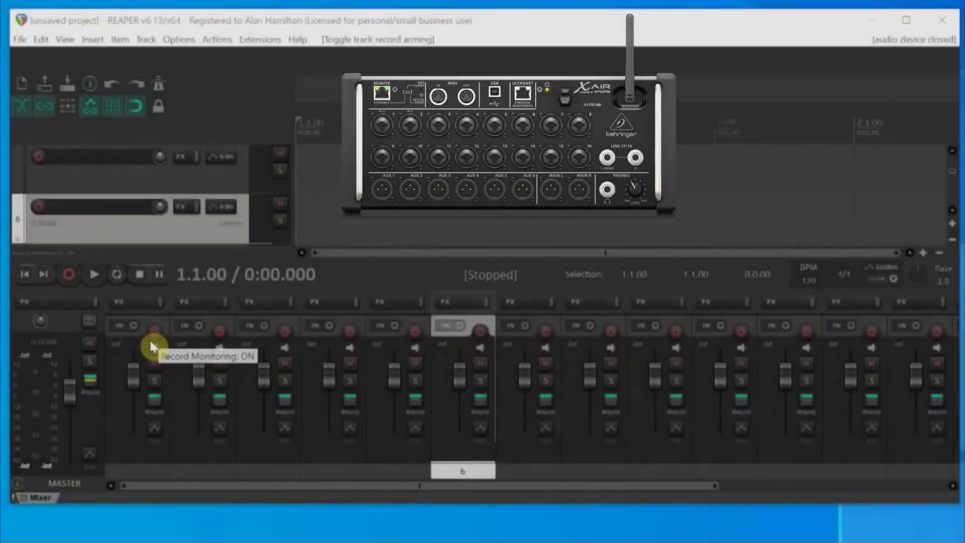
- Record-arm Track 1 and Track 2 in the mixer
left_click(151, 344)
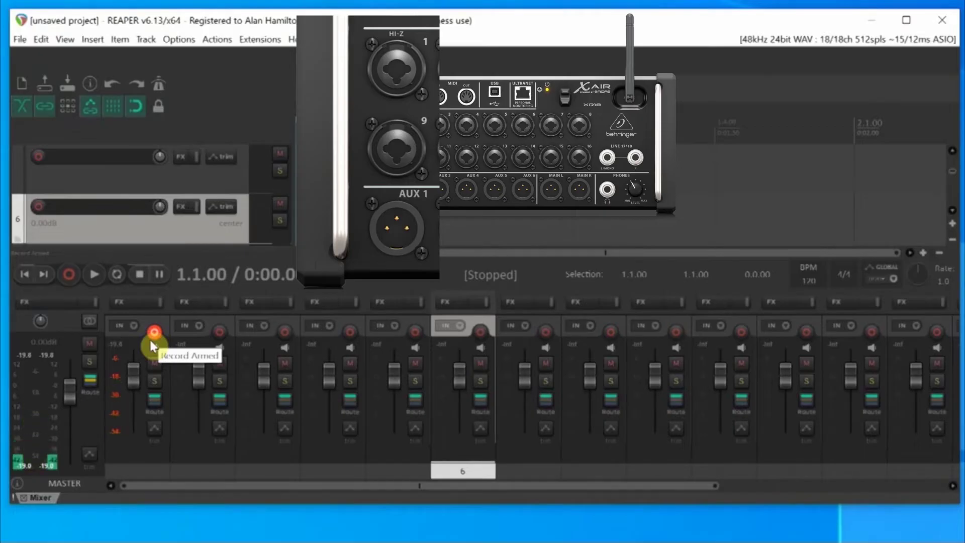
left_click(221, 332)
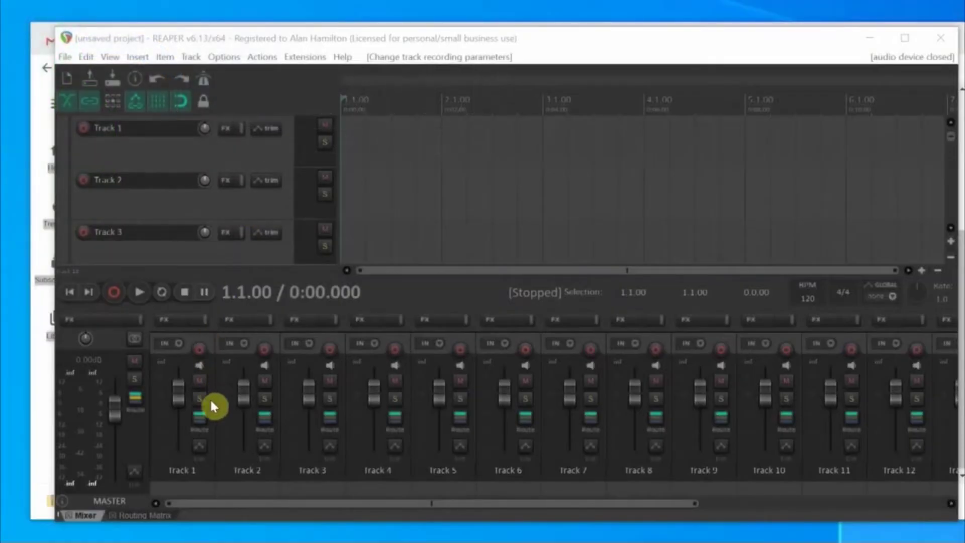
- Change the master's hardware output Out 1/Out 2 source from 1/2 to None
left_click(138, 402)
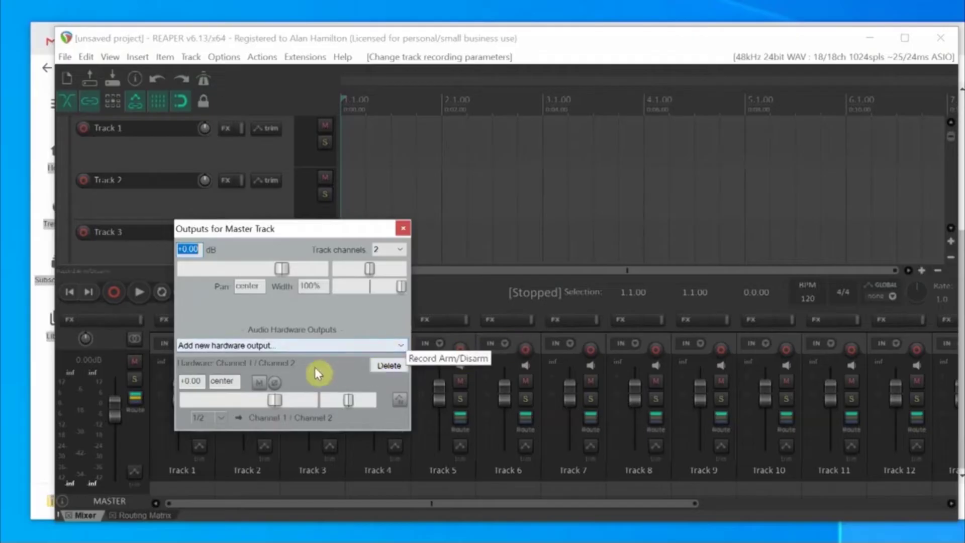
left_click(219, 417)
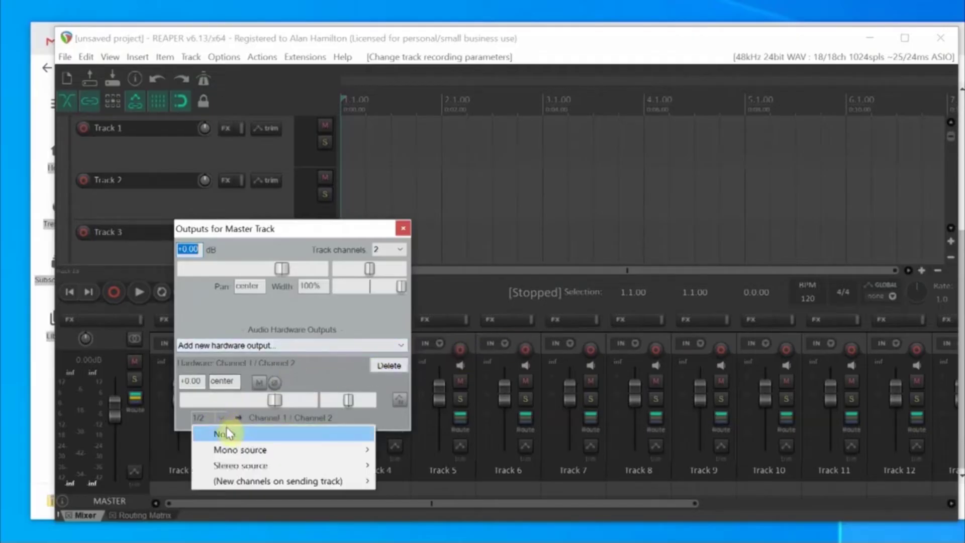
left_click(224, 434)
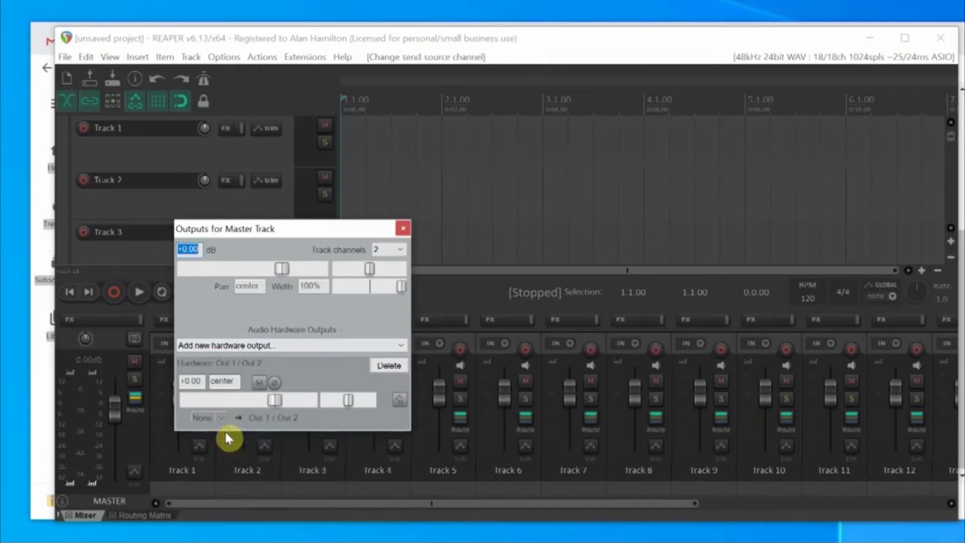
left_click(403, 232)
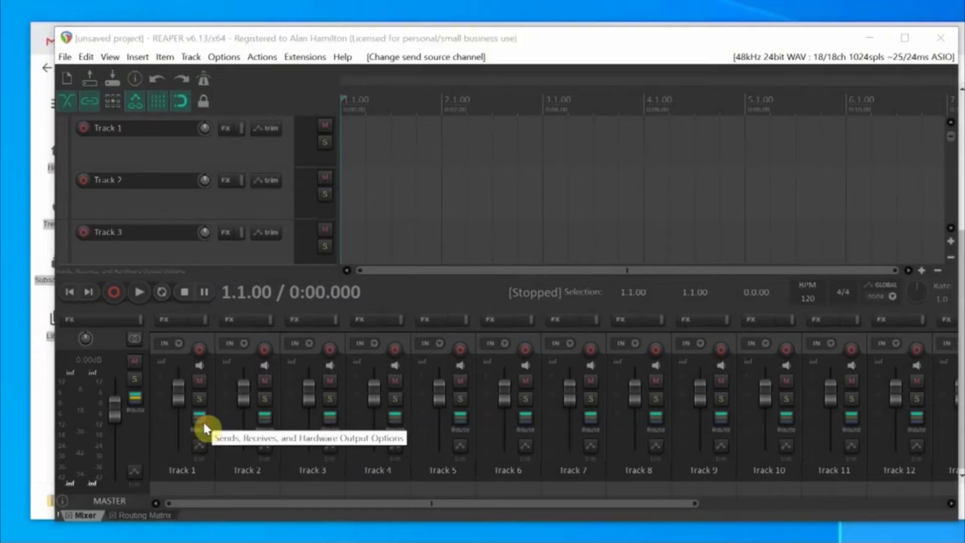
- Add hardware output Out 1 to Track 1's routing
left_click(204, 426)
left_click_drag(399, 364, 430, 204)
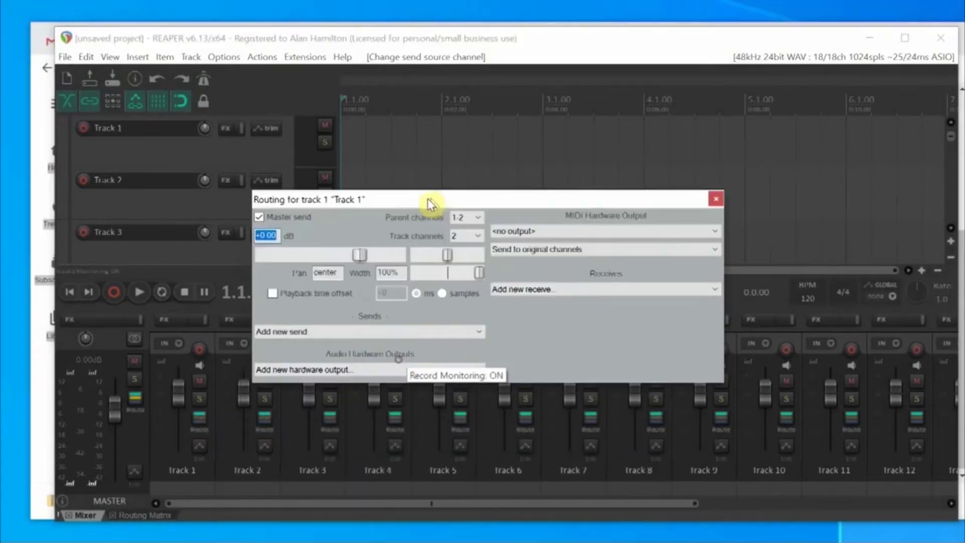
left_click(476, 370)
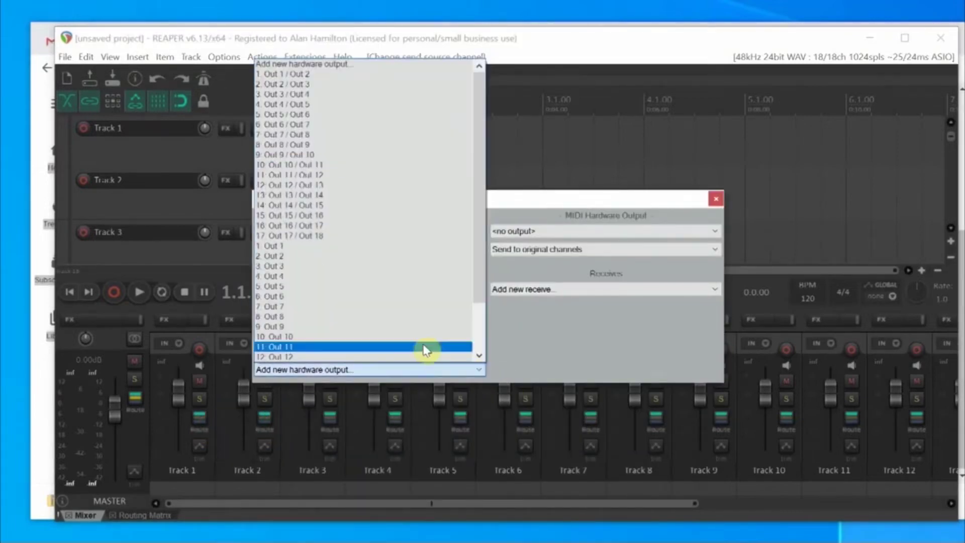
left_click(370, 252)
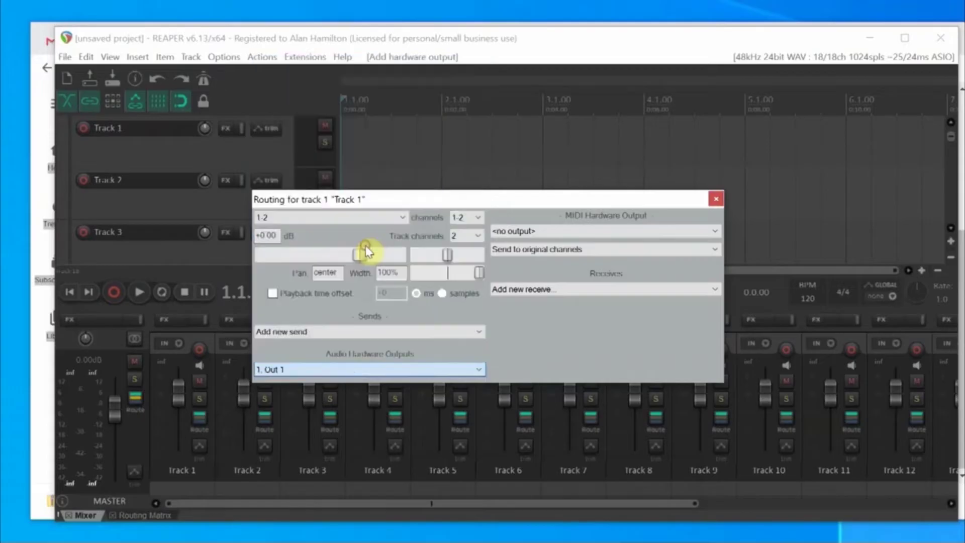
left_click(715, 201)
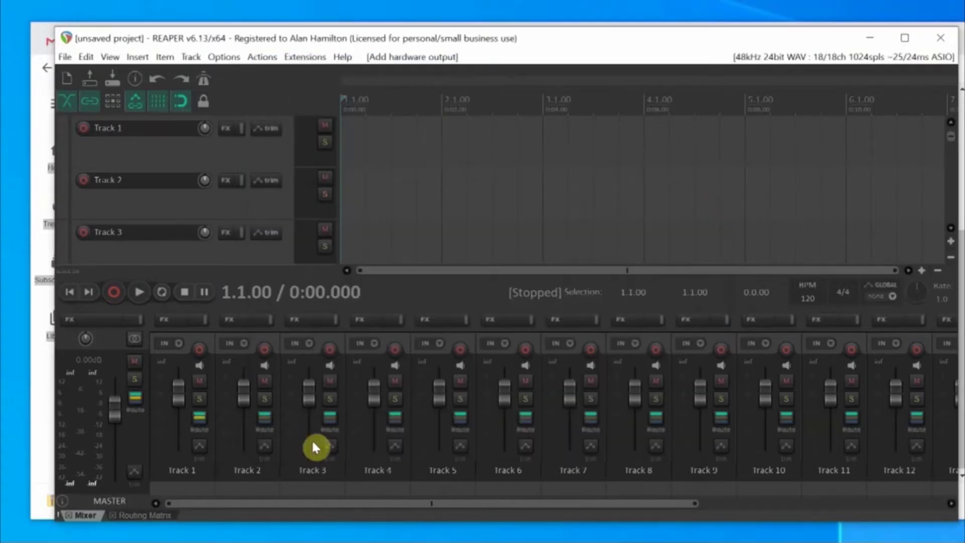
- Add hardware output Out 2 to Track 2's routing
left_click(265, 415)
left_click_drag(435, 365, 469, 231)
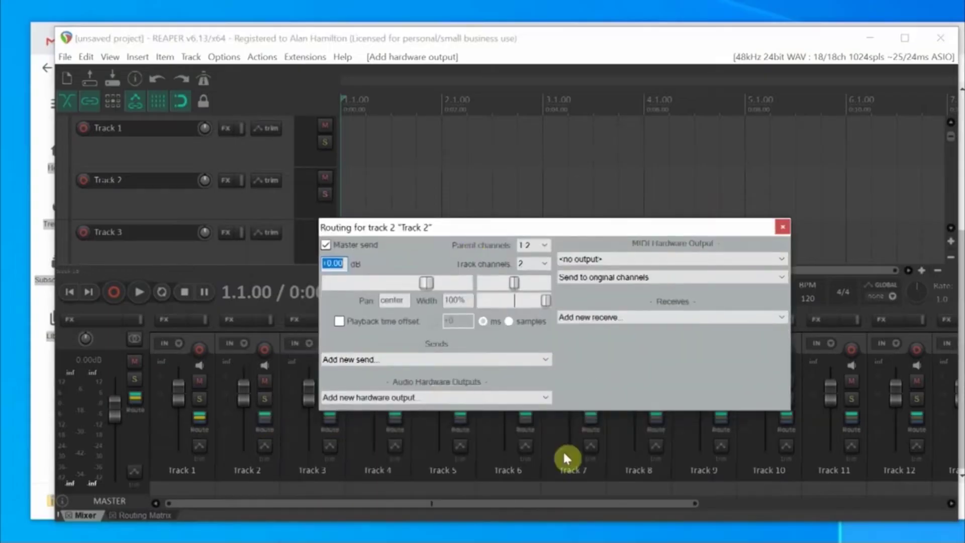
left_click(547, 400)
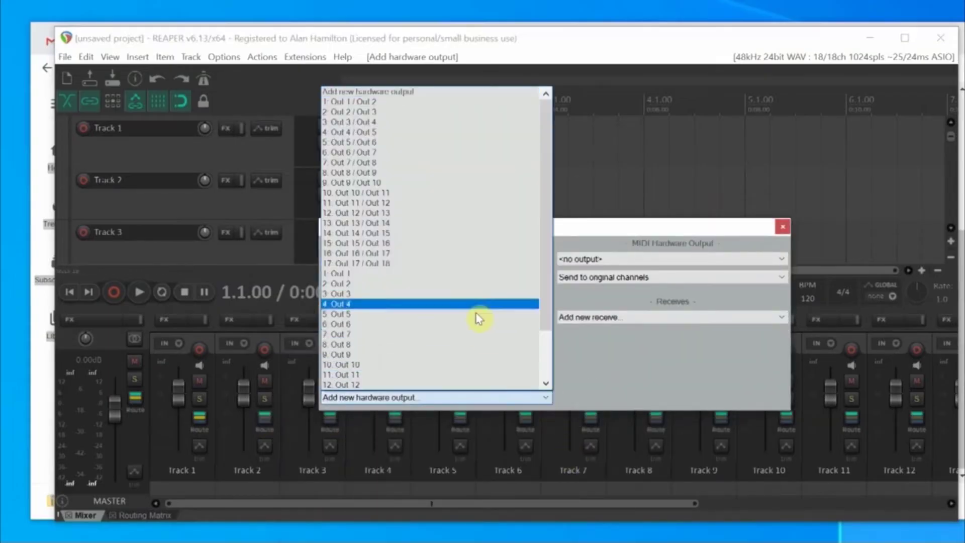
left_click(459, 284)
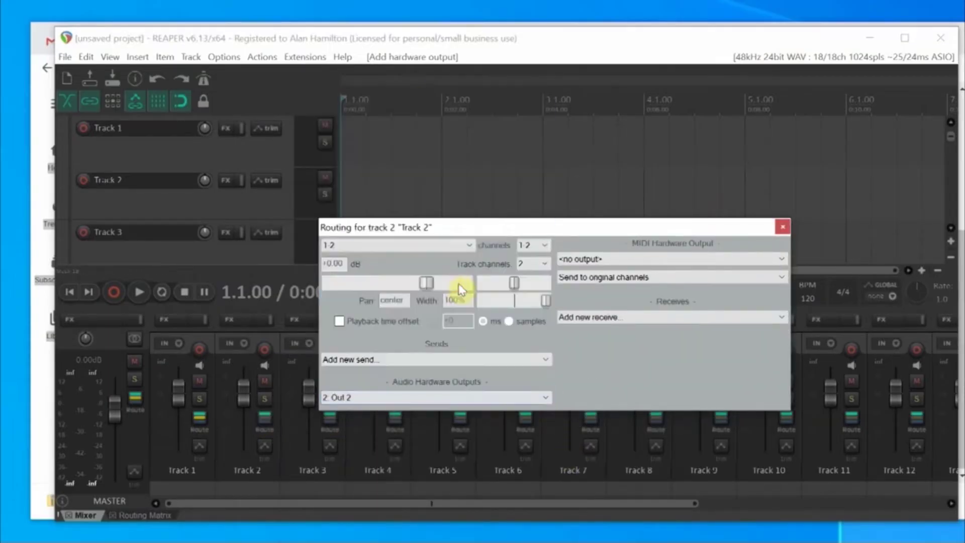
left_click(780, 228)
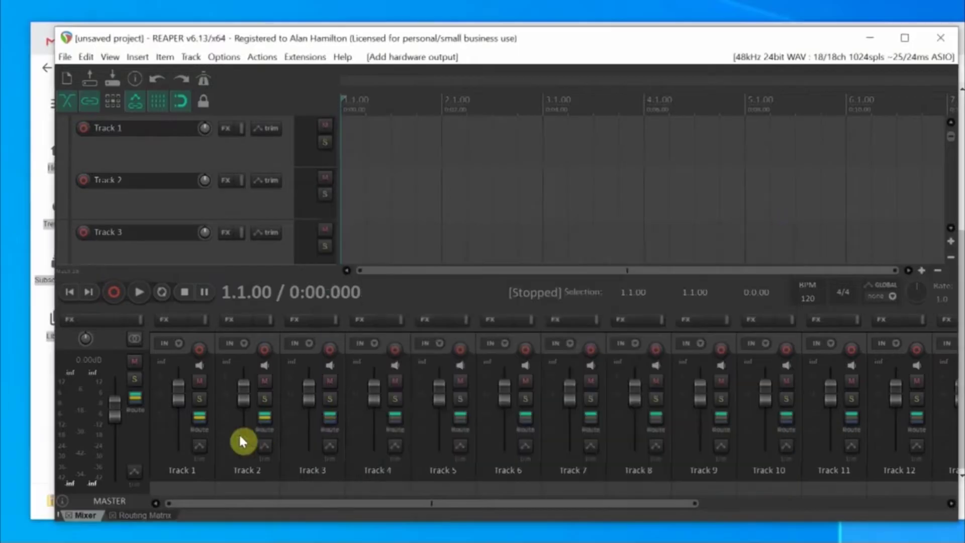
- Add hardware output Out 3 to Track 3's routing
left_click(332, 422)
left_click_drag(632, 366, 675, 223)
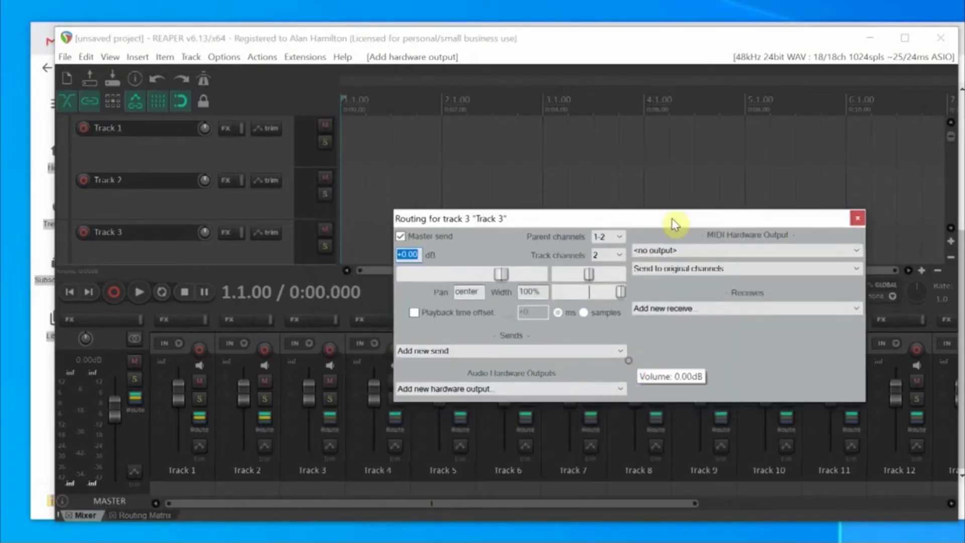
left_click(621, 389)
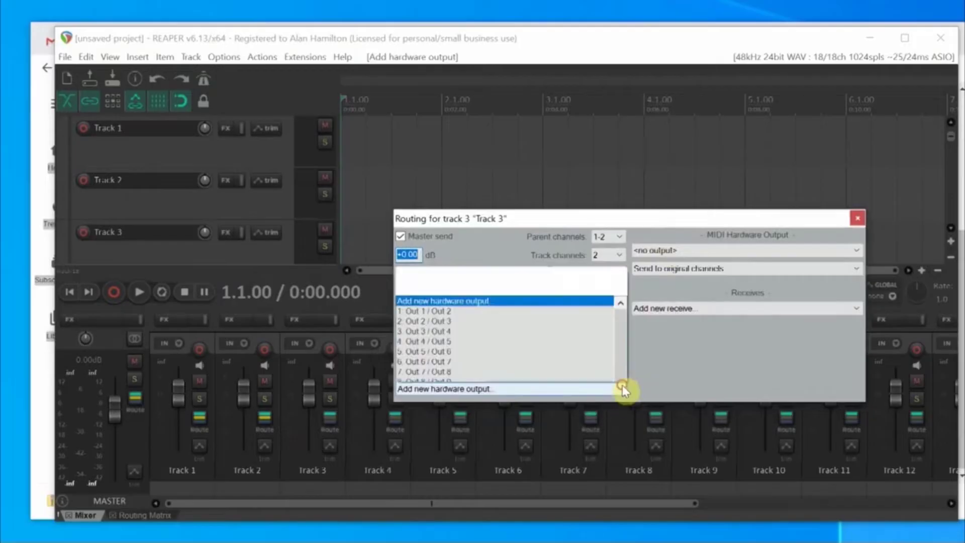
left_click(467, 286)
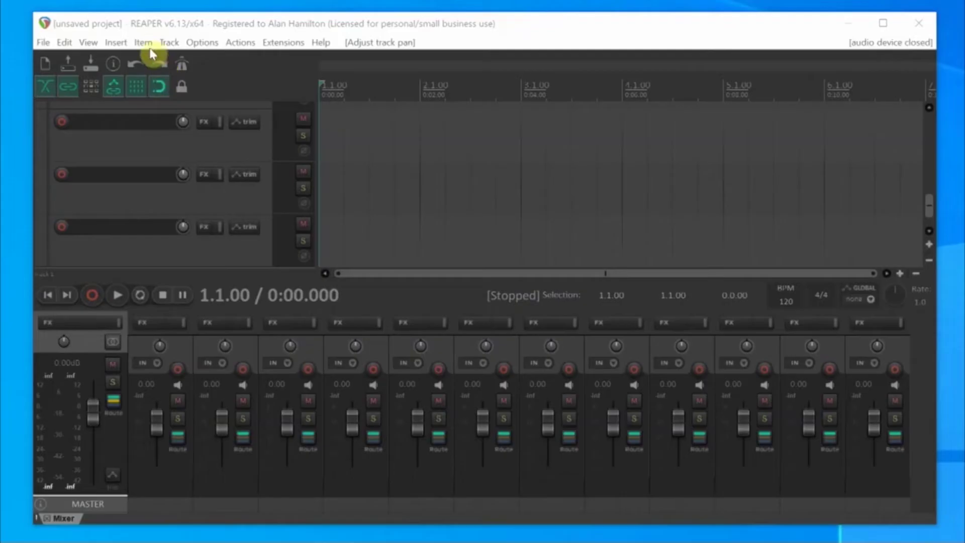
- Show the Routing Matrix and set the master's Out 1/Out 2 source to None
left_click(88, 43)
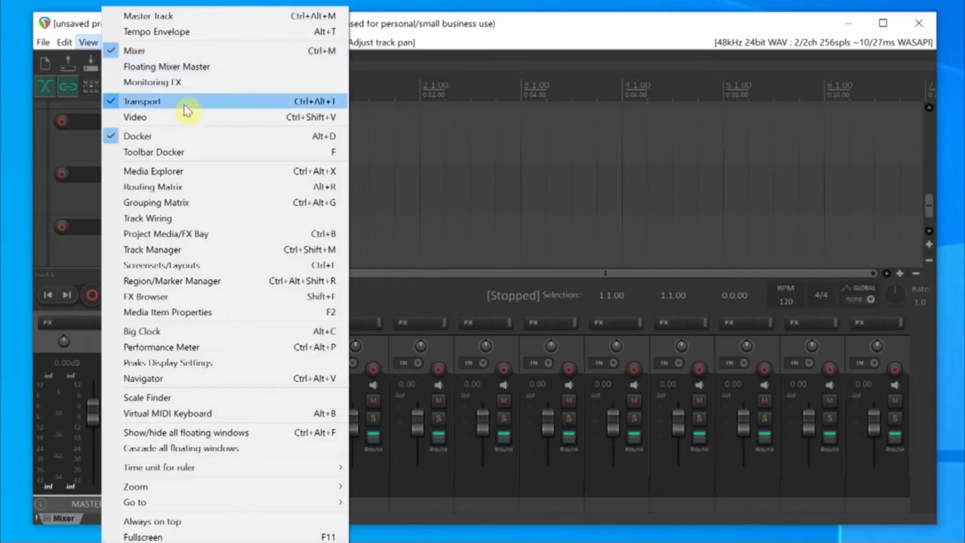
left_click(185, 187)
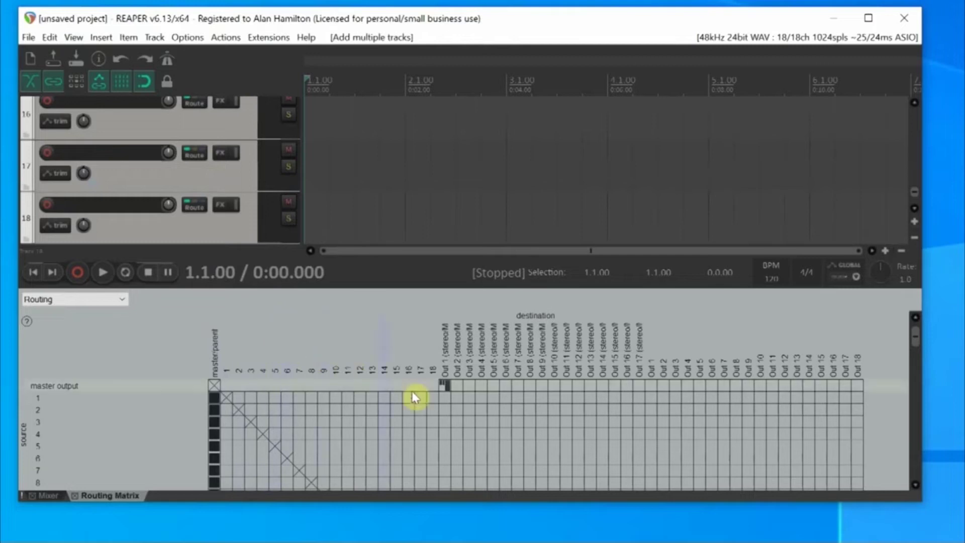
left_click(446, 391)
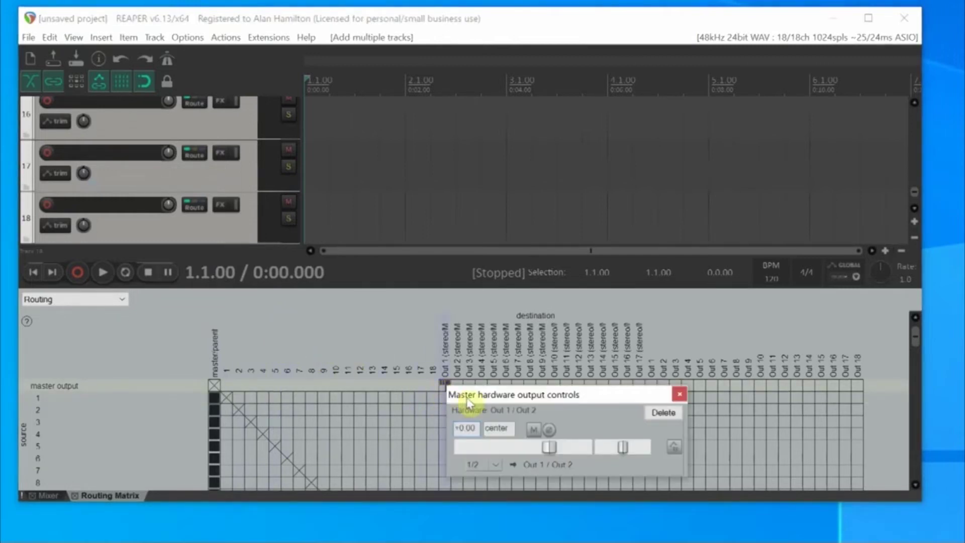
left_click(495, 465)
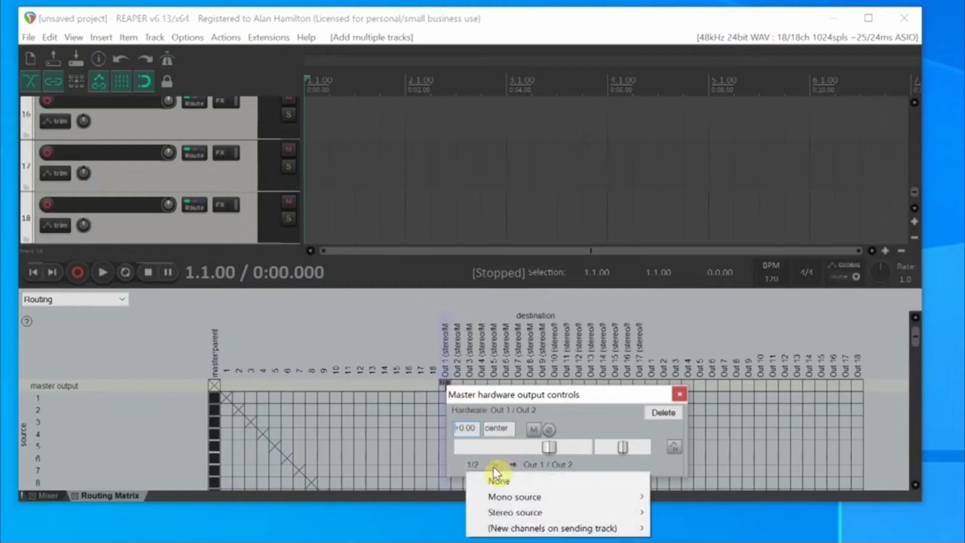
left_click(494, 480)
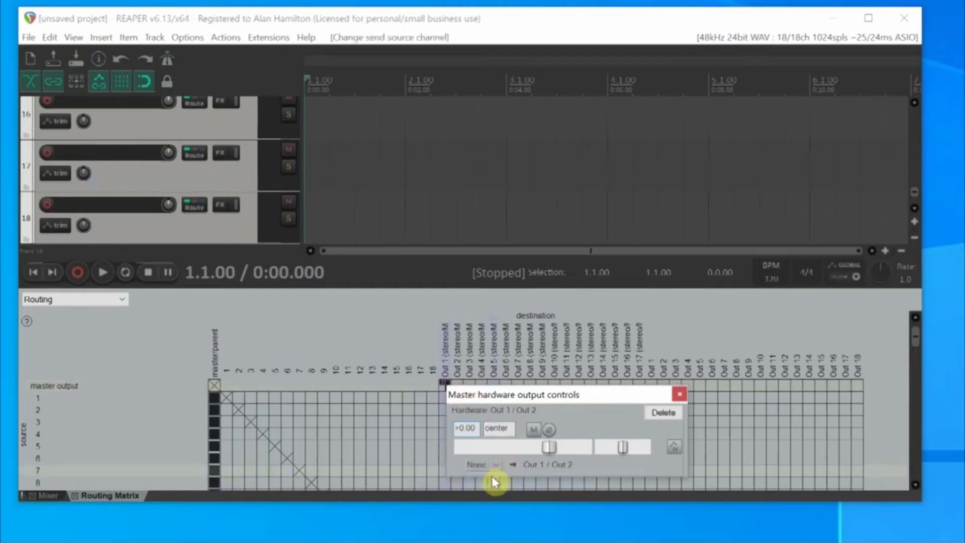
left_click(679, 394)
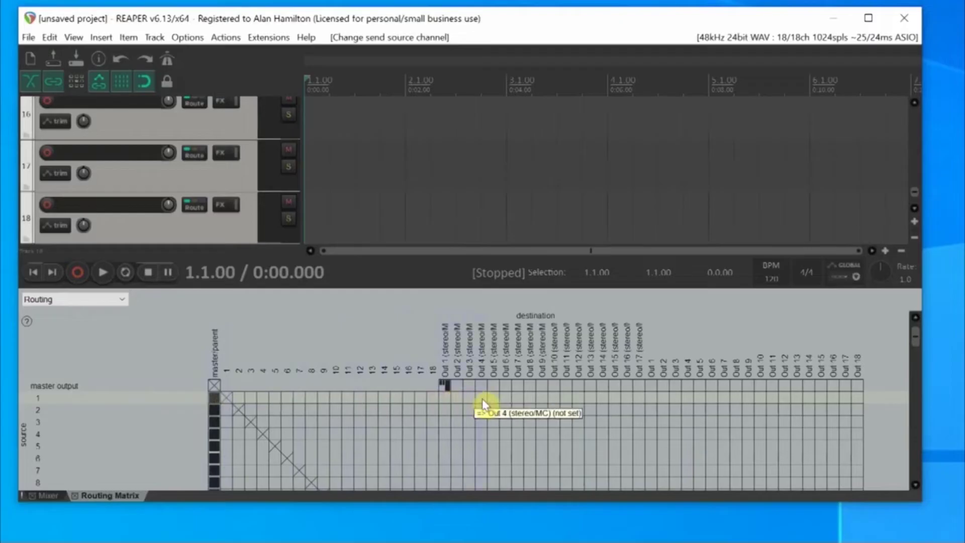
- Route tracks 1–5 to hardware outputs Out 1–Out 5 in the matrix
left_click(649, 398)
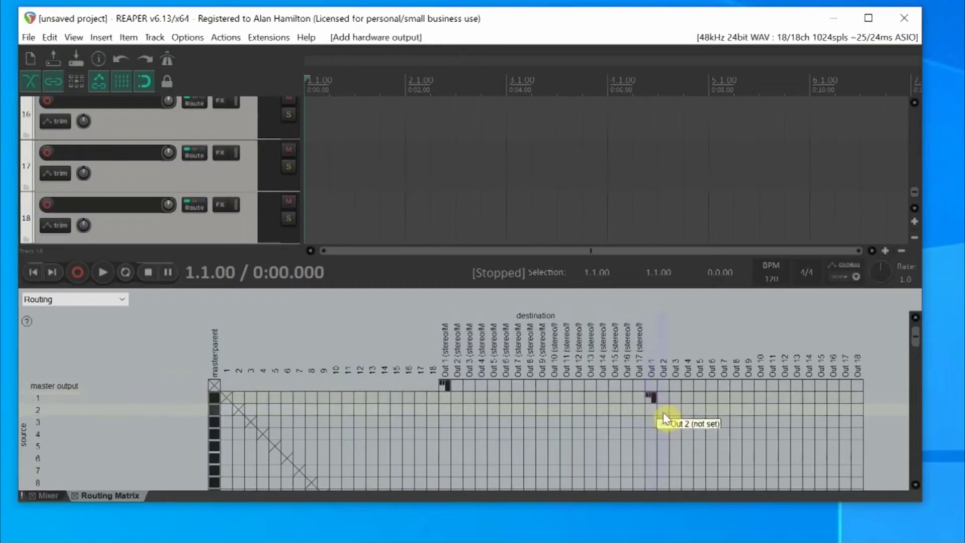
left_click(664, 412)
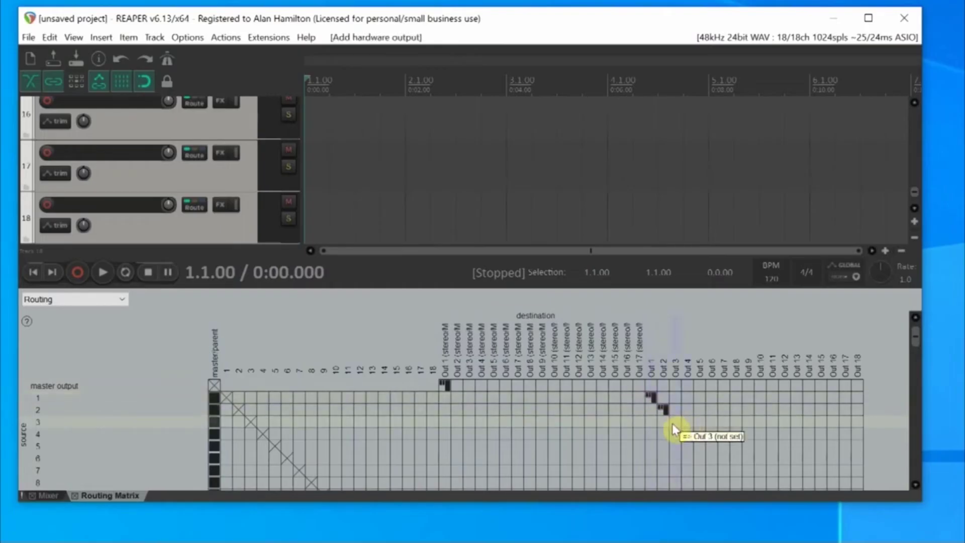
left_click(673, 424)
left_click(686, 434)
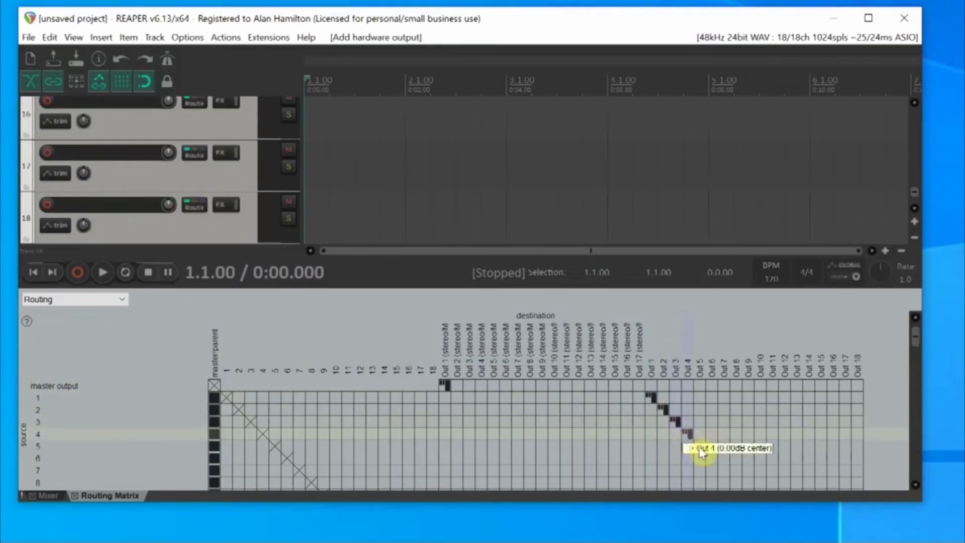
left_click(700, 446)
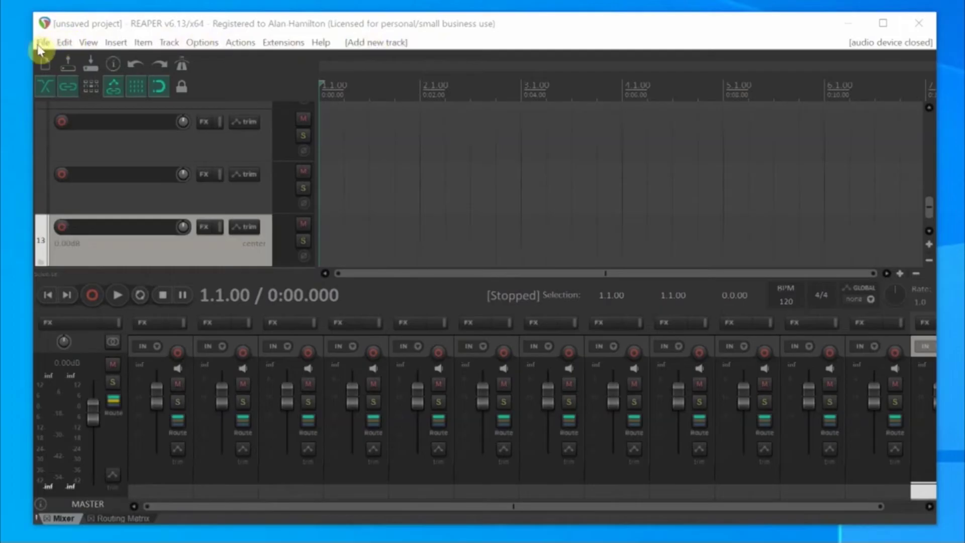
- Save the project as a project template named 'XR'
left_click(42, 43)
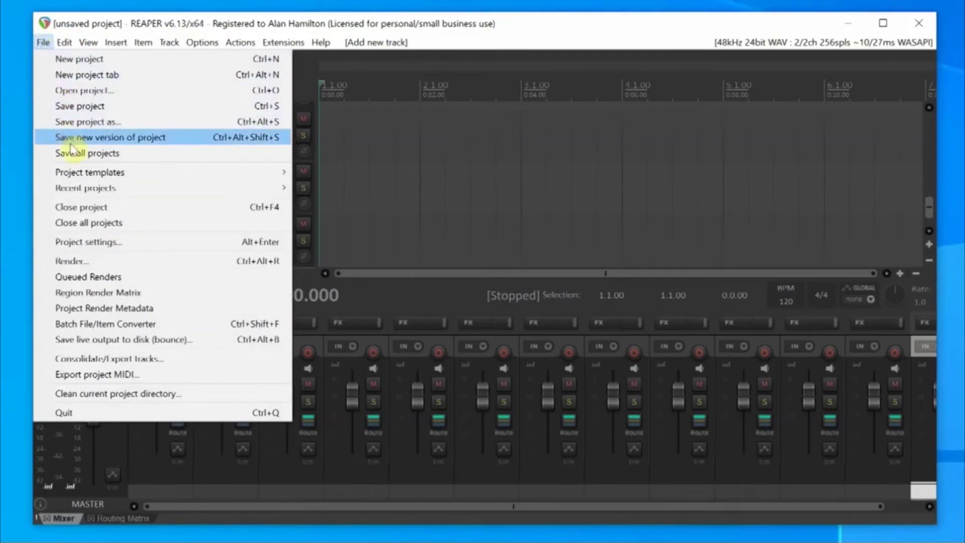
mouse_move(85, 175)
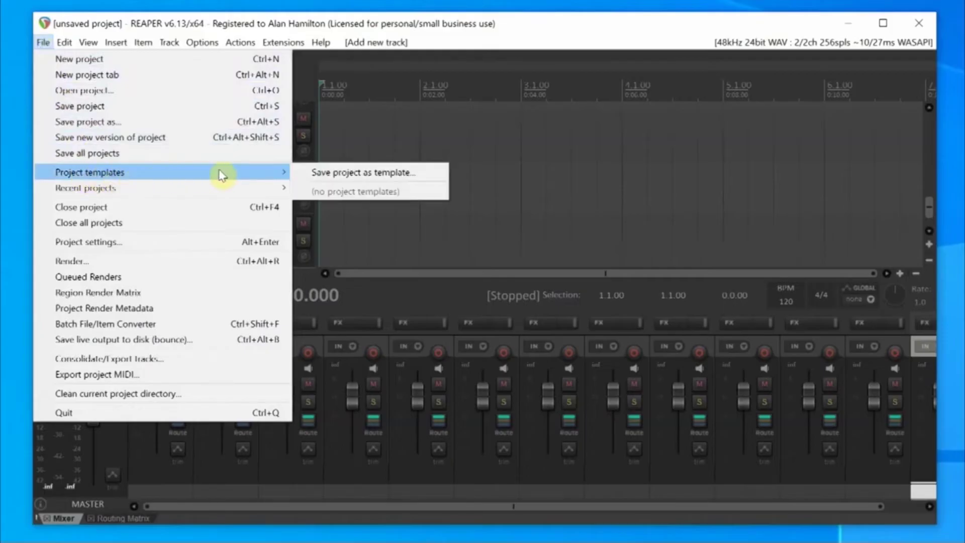
left_click(338, 173)
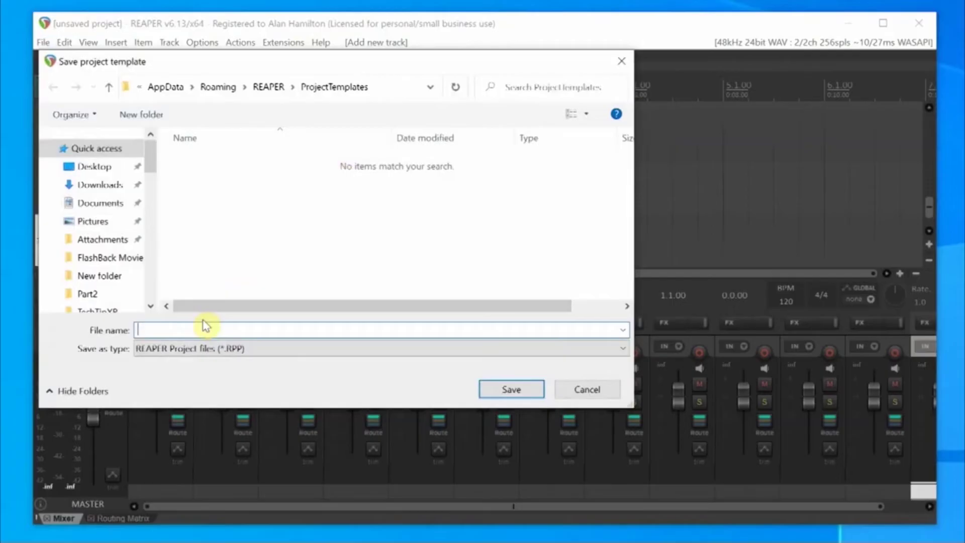
type("XR")
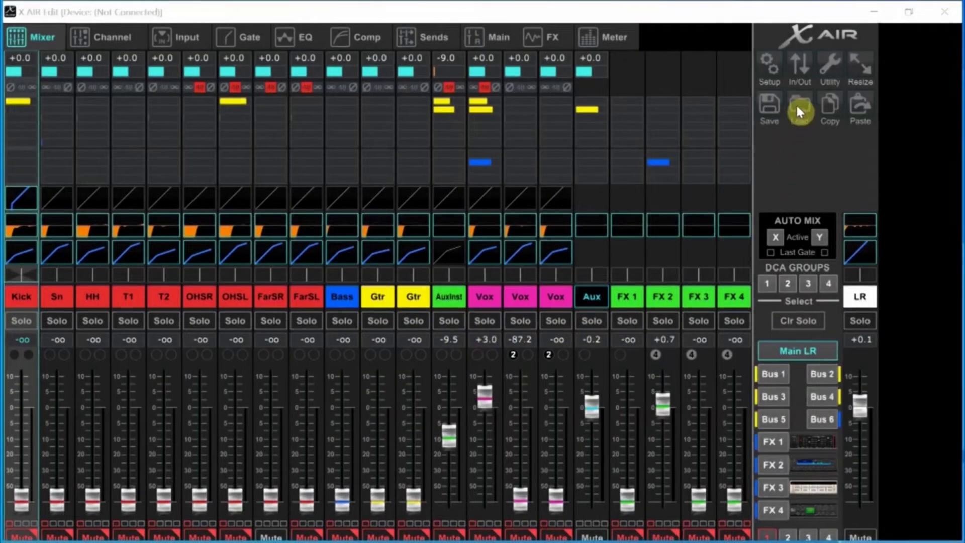
- In In/Out's USB Returns tab, load Off (Analog), then the Chn 1-16 preset
left_click(795, 68)
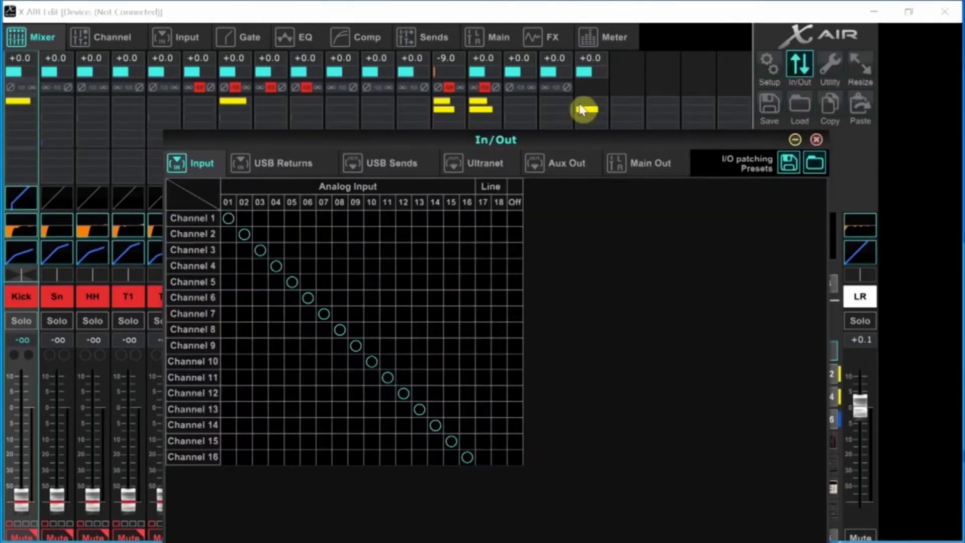
left_click(259, 164)
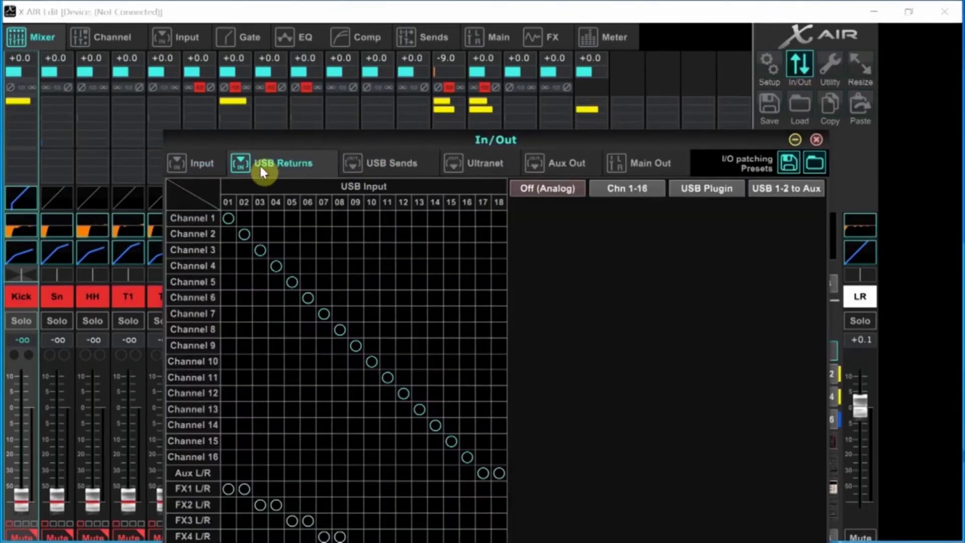
left_click(548, 191)
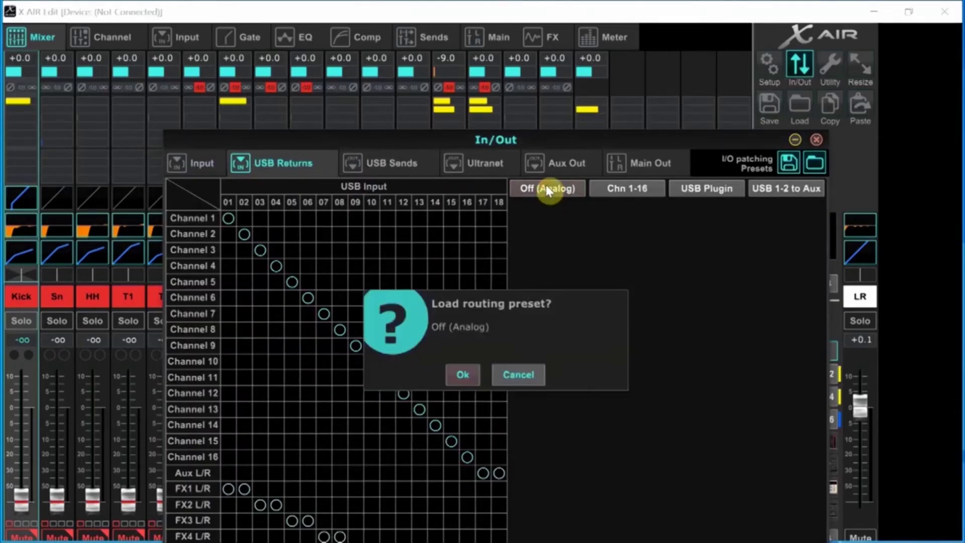
left_click(461, 374)
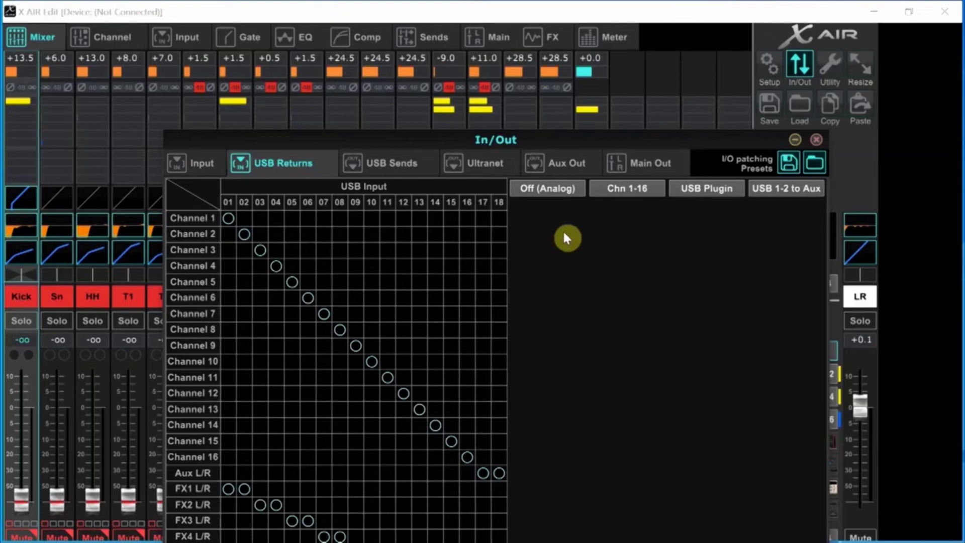
left_click(607, 194)
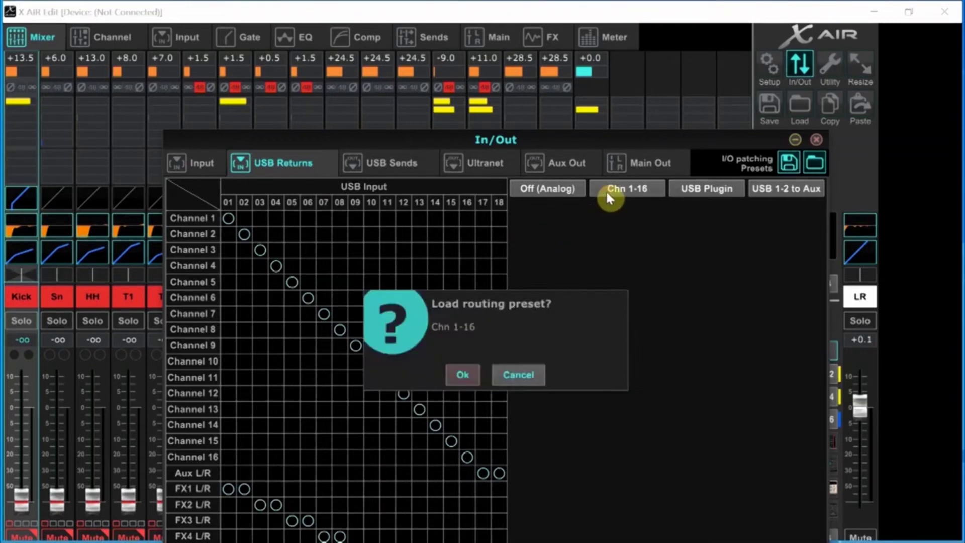
left_click(465, 375)
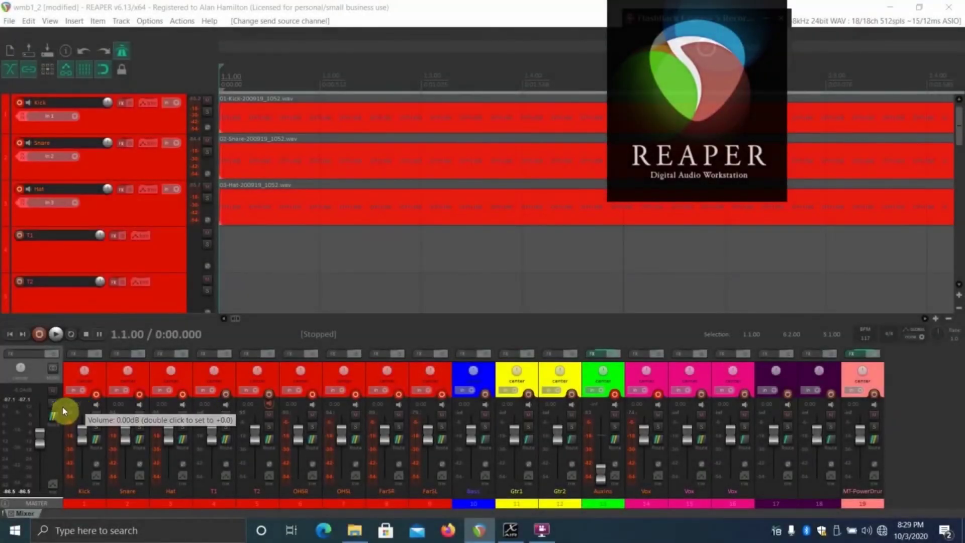
- Add Out 17 / Out 18 as a master hardware output and start playback
left_click(53, 418)
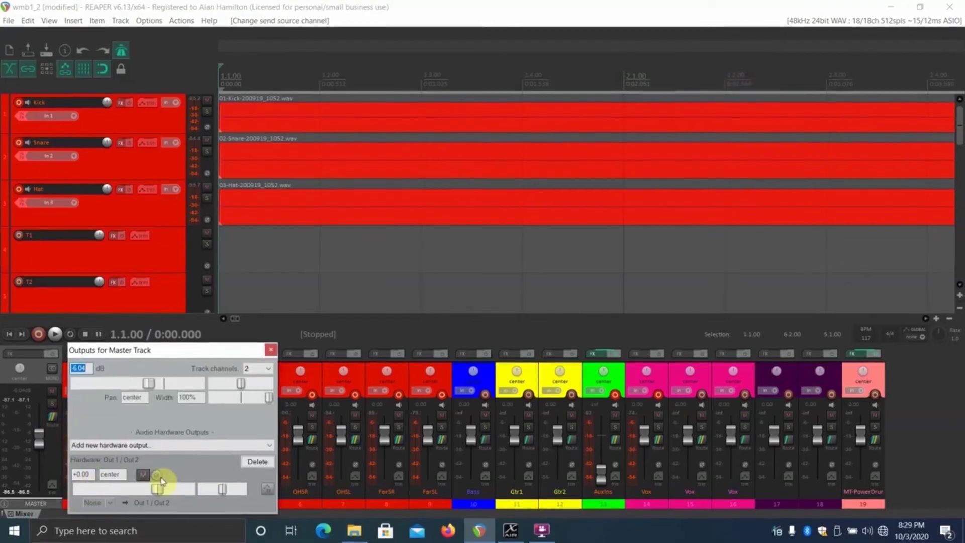
left_click(264, 450)
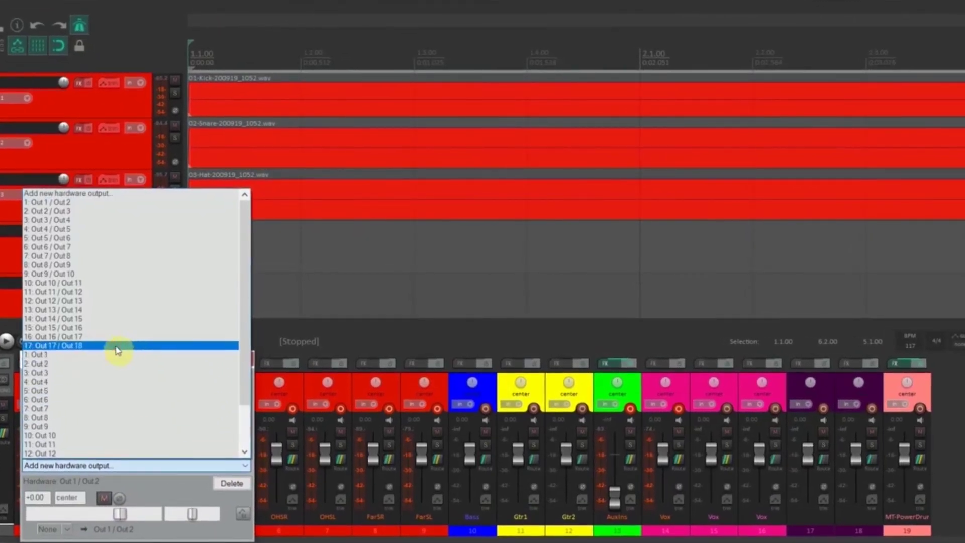
left_click(116, 346)
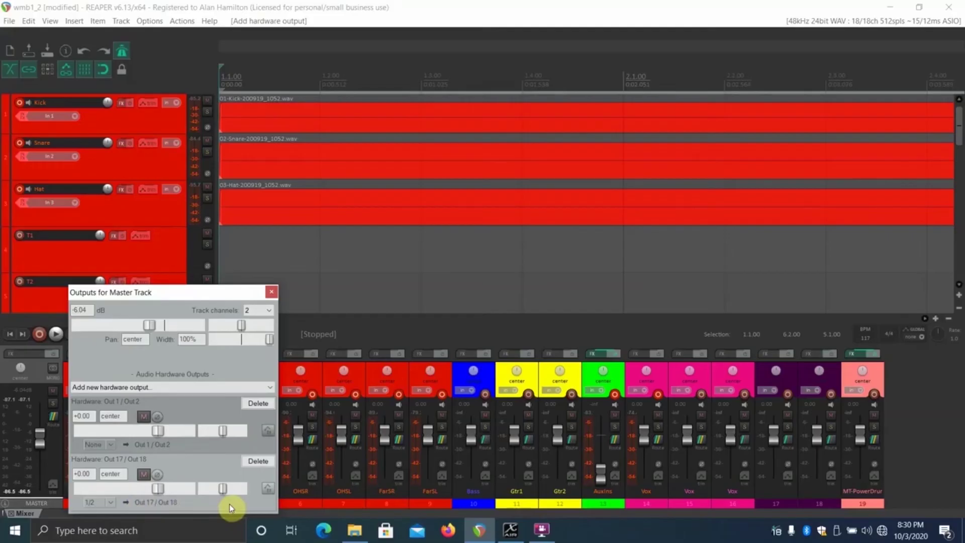
left_click(272, 291)
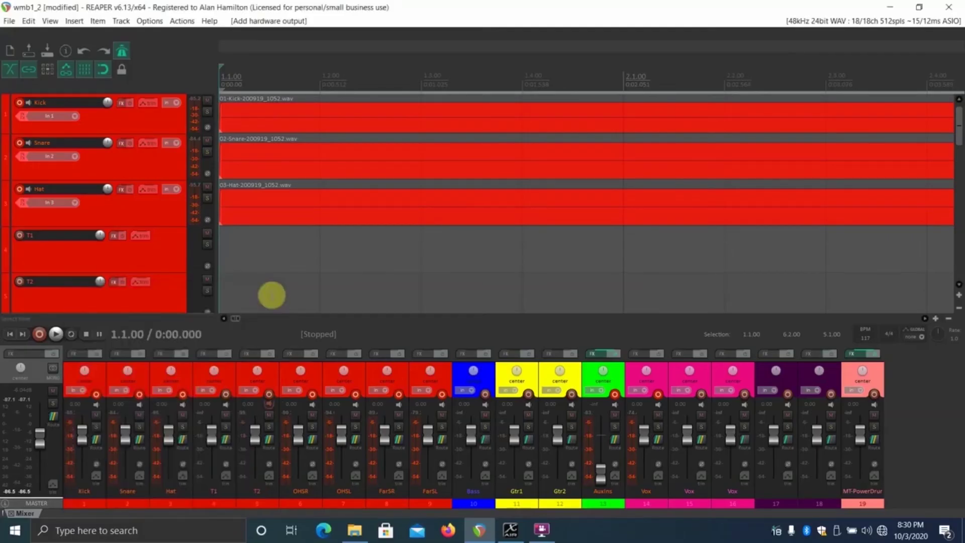
left_click(58, 335)
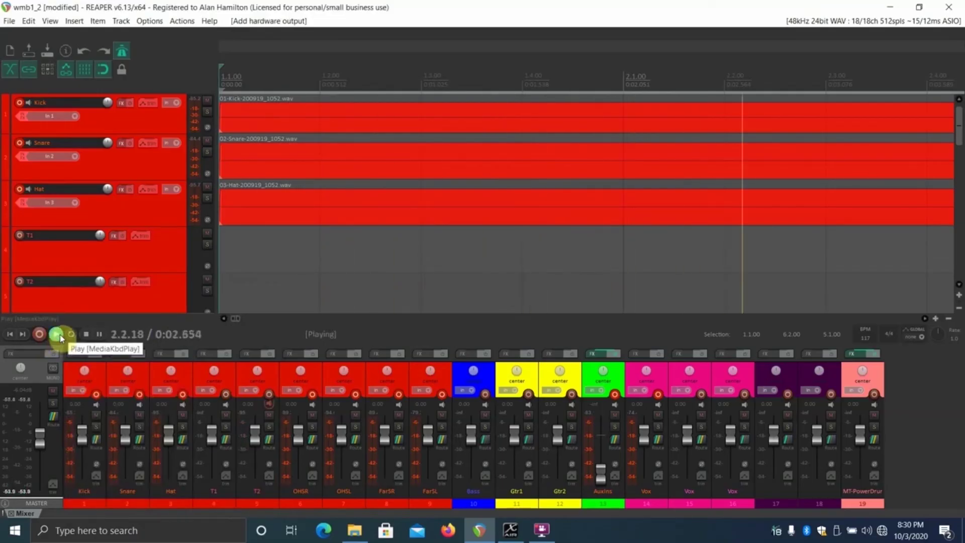
- Drag the master fader from -6.04 dB up to about +1.09 dB
left_click_drag(38, 446, 42, 439)
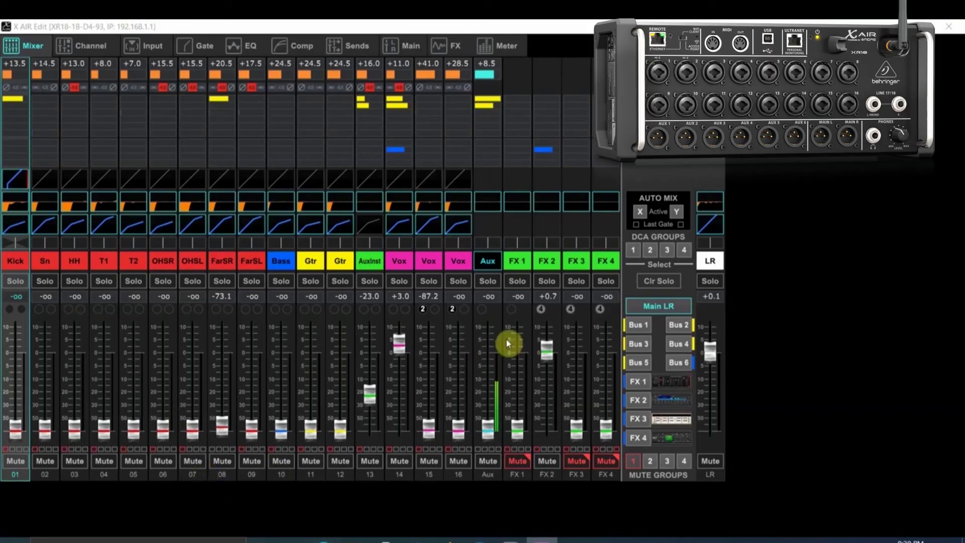
- Set the Aux channel's source to USB Return 17/18 and raise its level
left_click(488, 261)
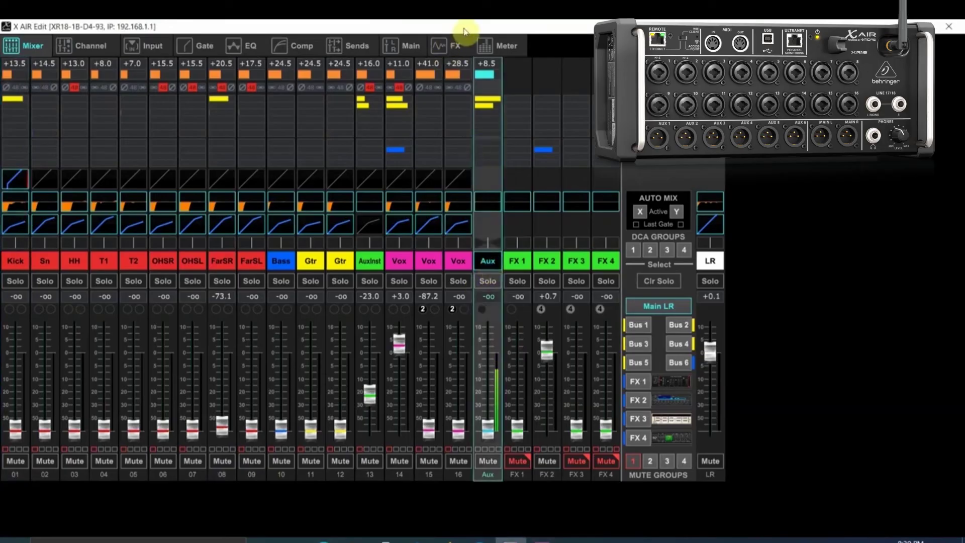
left_click(144, 47)
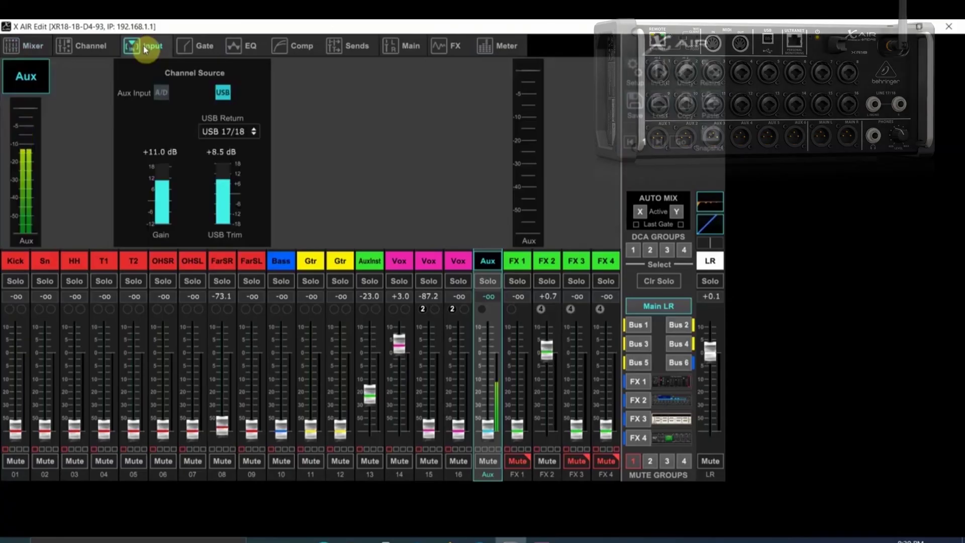
left_click(161, 94)
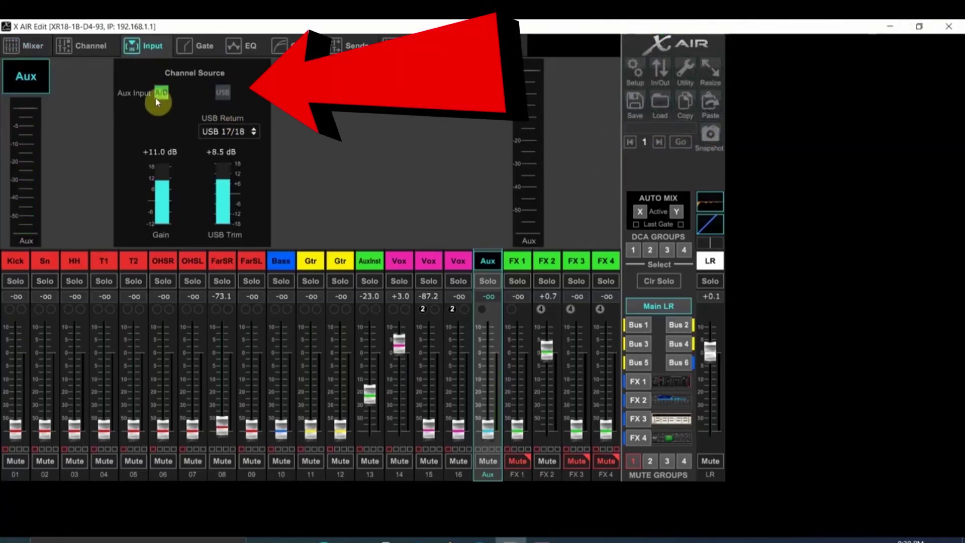
left_click(222, 96)
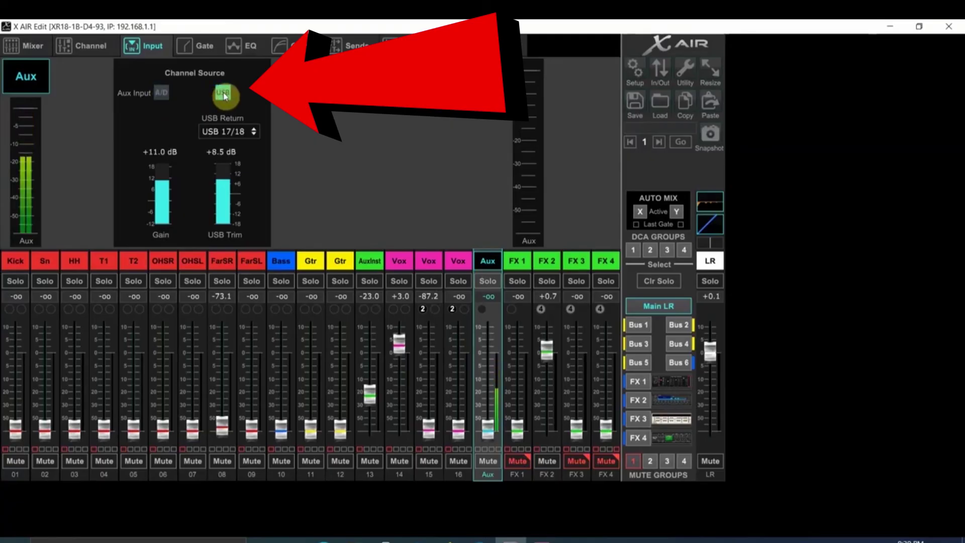
left_click(159, 96)
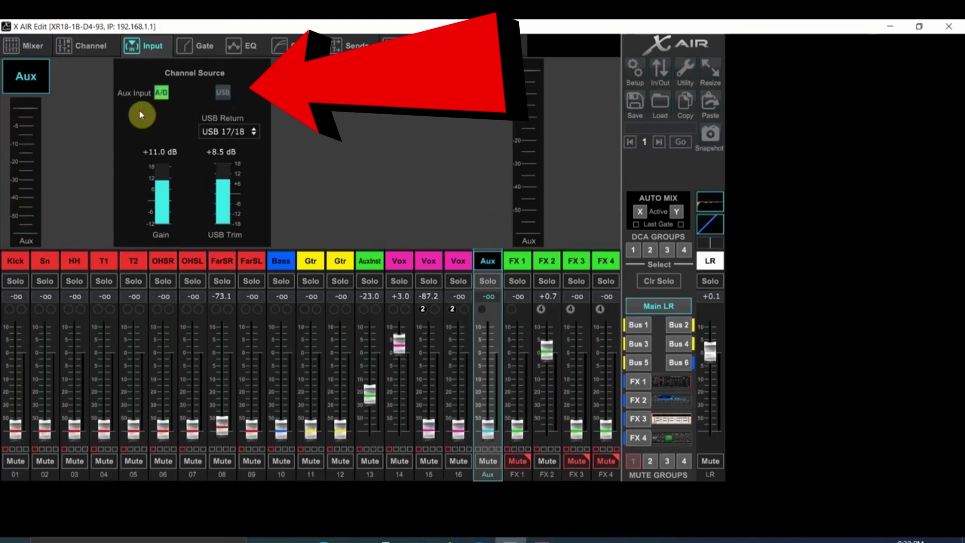
left_click(221, 97)
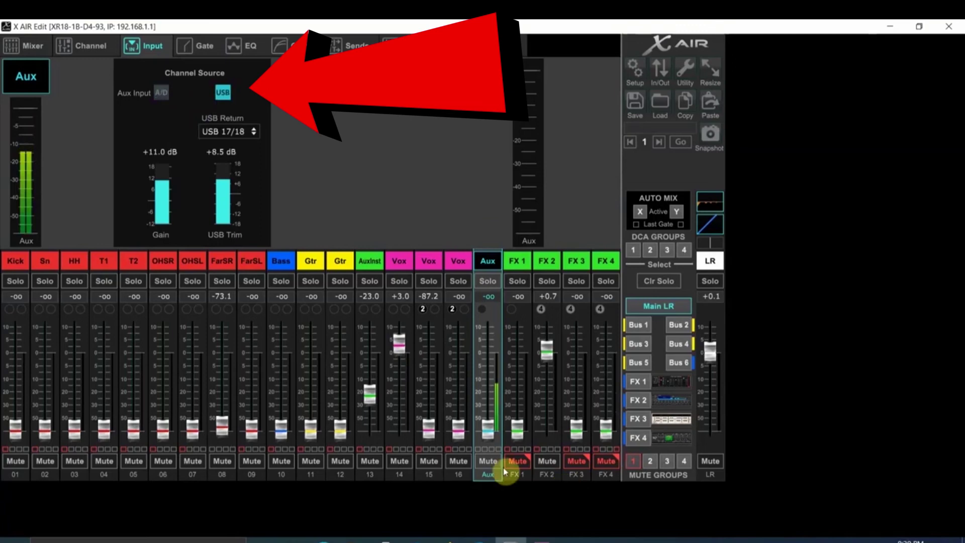
left_click_drag(490, 430, 498, 453)
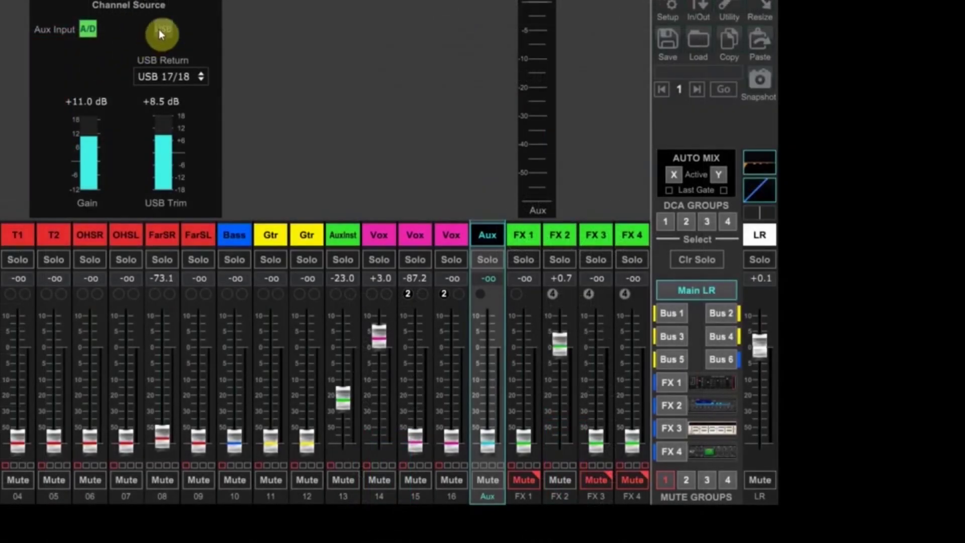
- Raise the Aux channel fader on the X AIR Edit mixer from -oo to about -31.7 dB
left_click(158, 29)
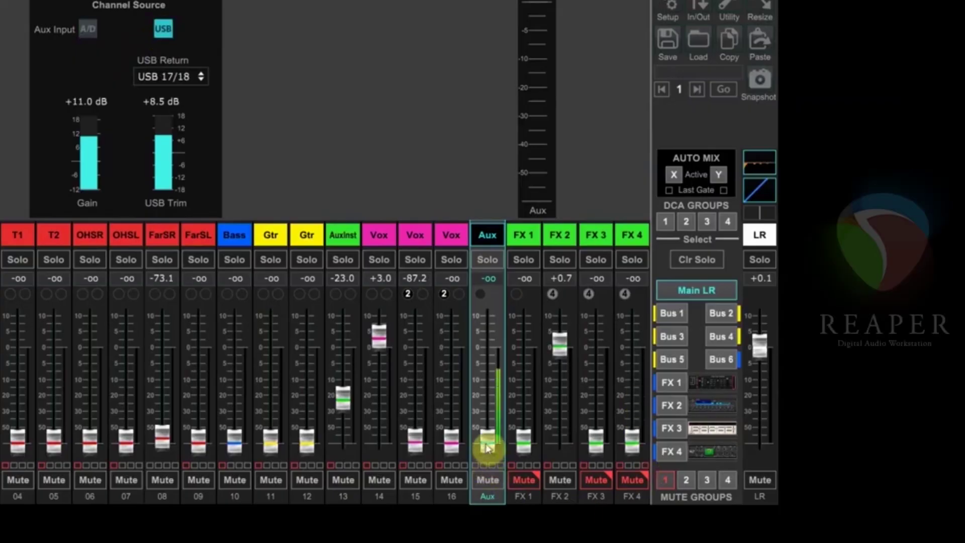
left_click_drag(487, 445, 499, 466)
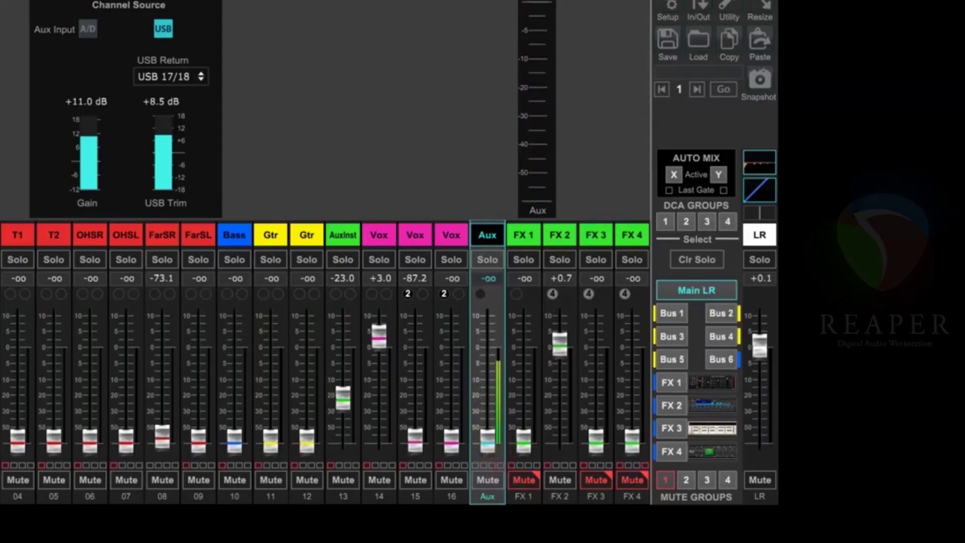